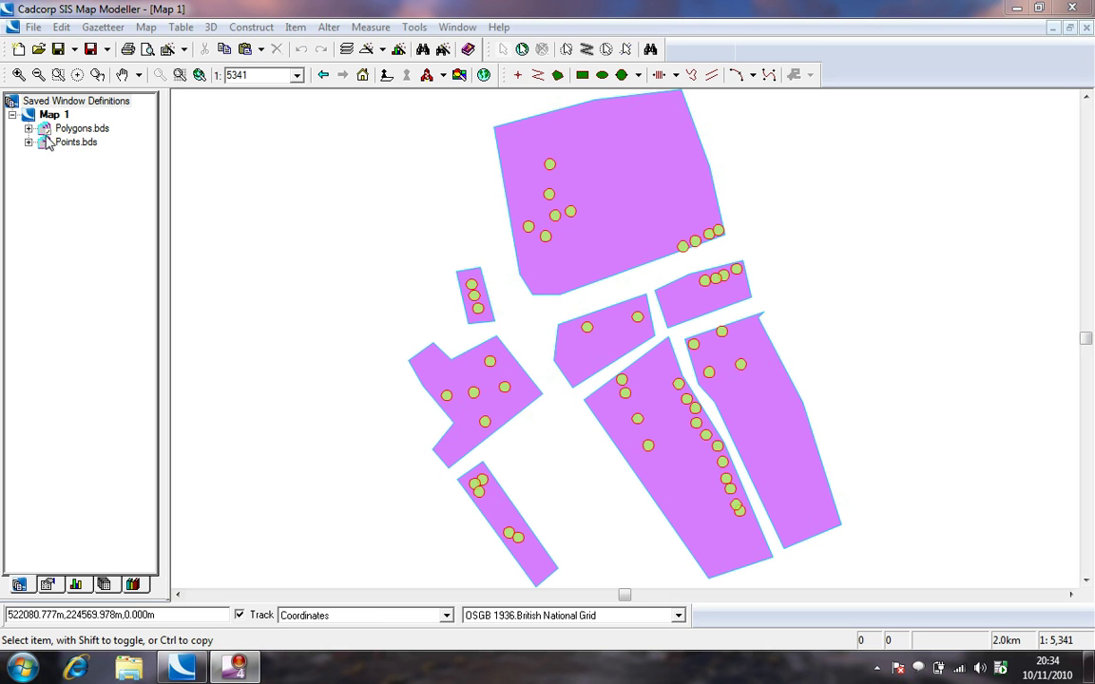
- Briefly hide and re-show the Polygons and Points layers
left_click(45, 133)
left_click(45, 134)
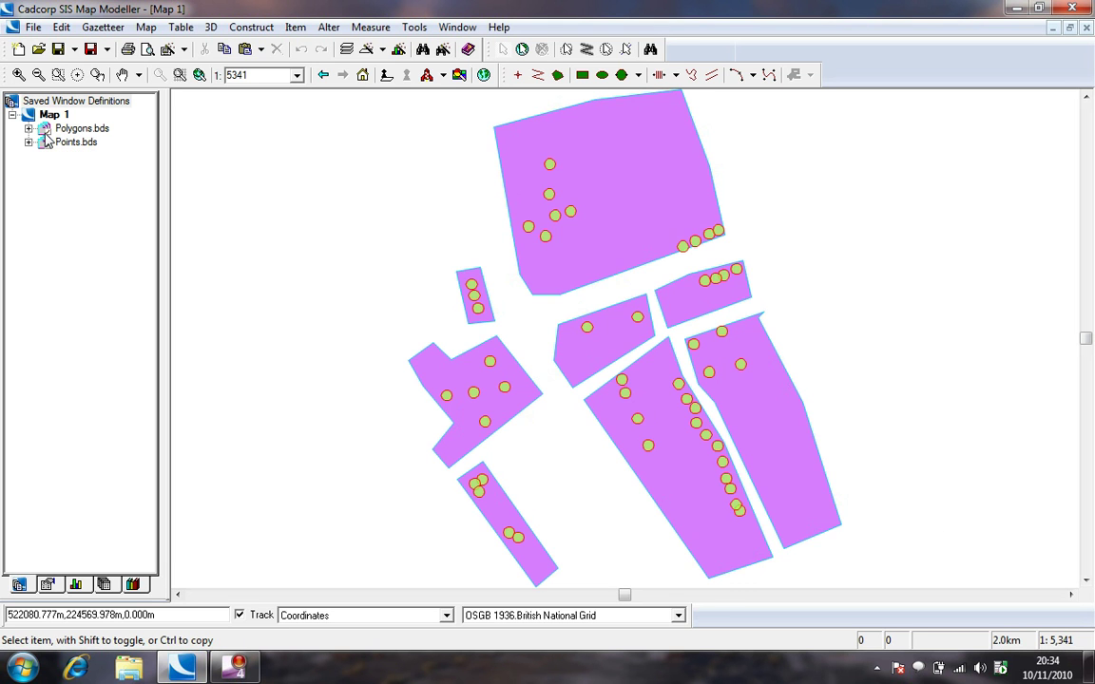
left_click(44, 143)
left_click(45, 144)
- Start a Labels theme on the Polygons.bds overlay through Map > Add > Theme
left_click(145, 26)
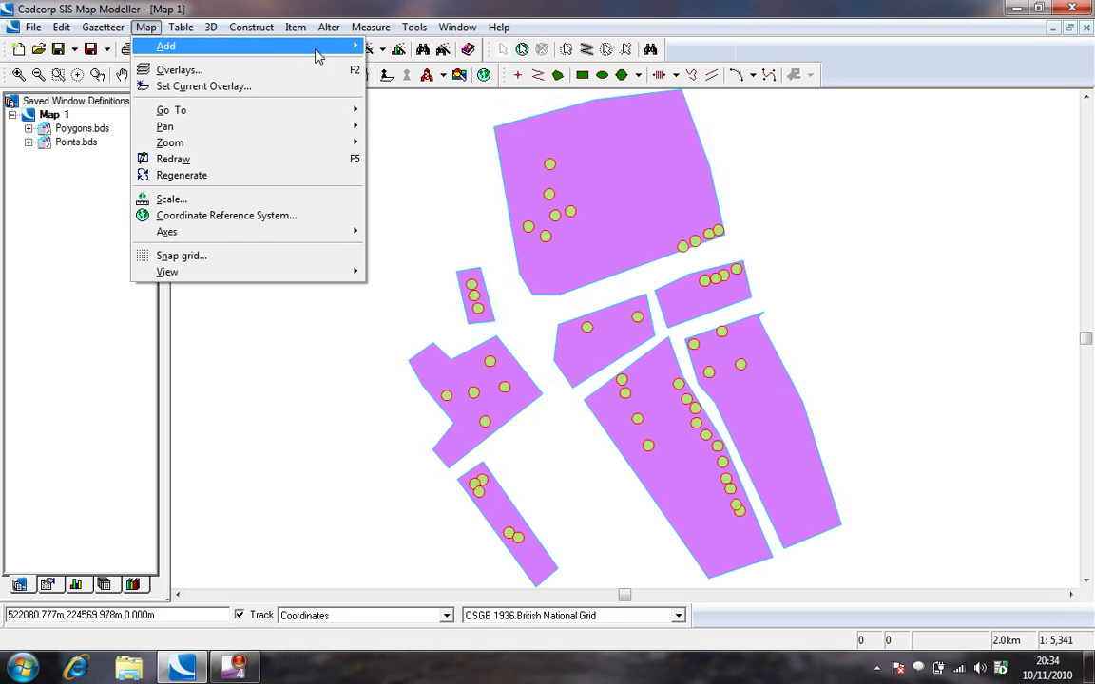
mouse_move(349, 54)
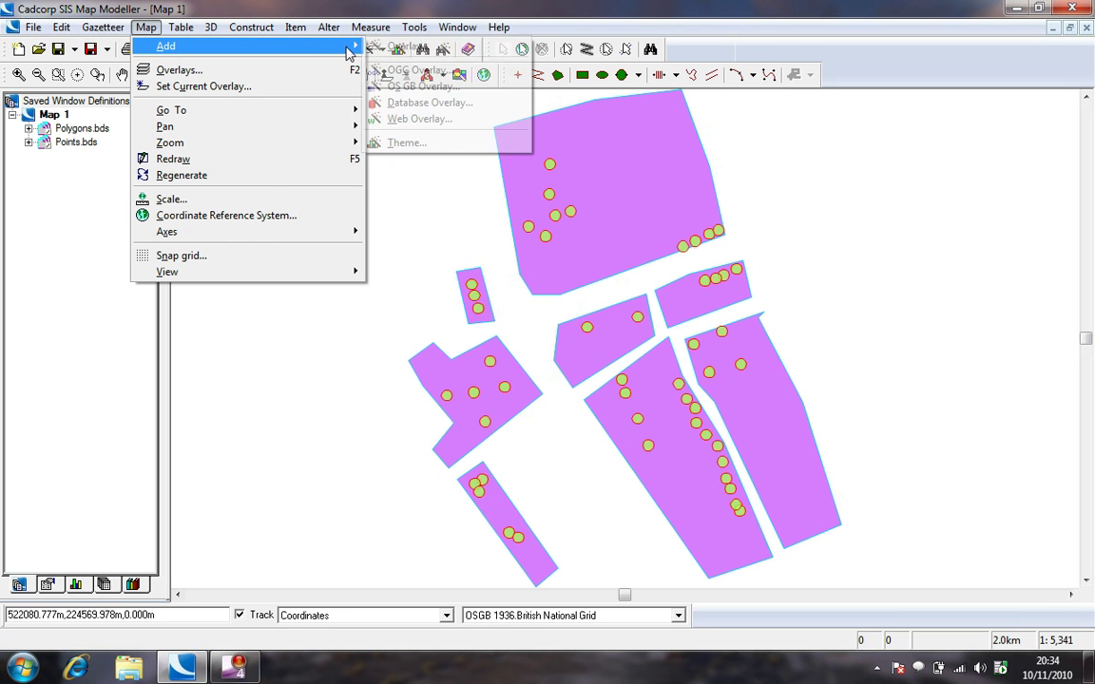
left_click(407, 144)
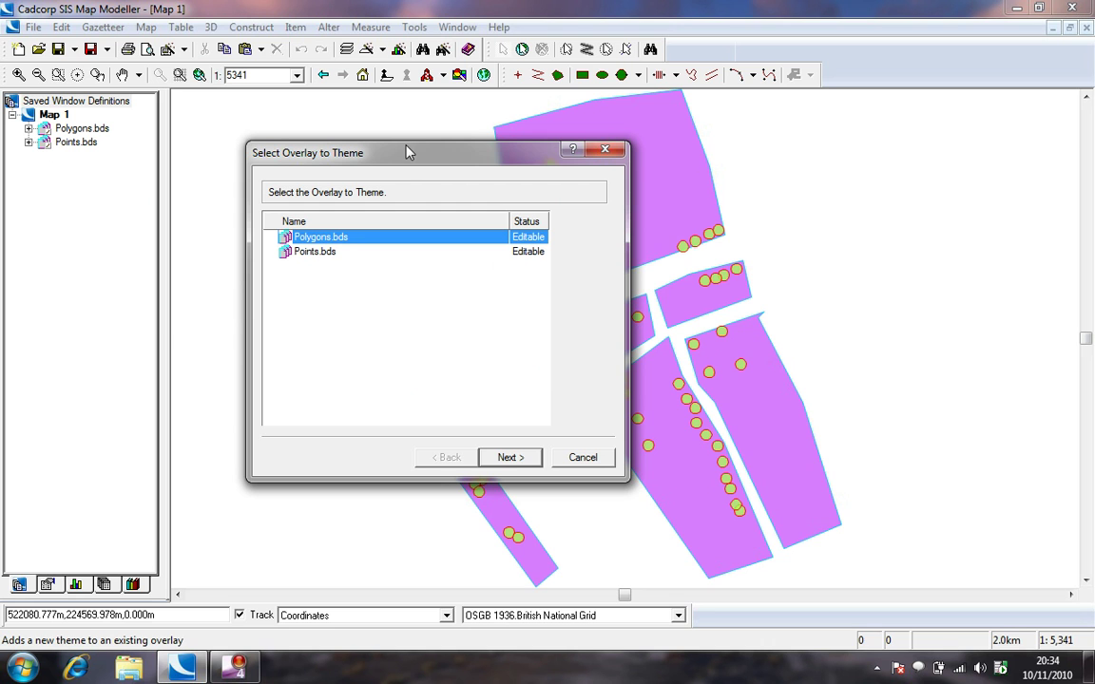
left_click(348, 239)
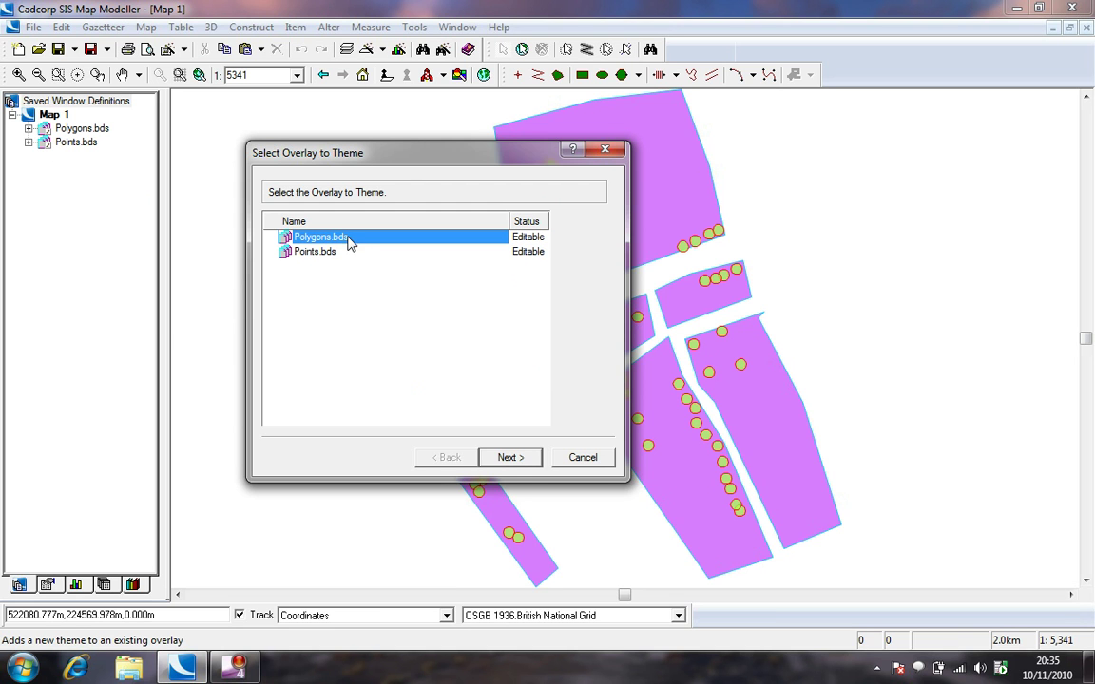
left_click(509, 460)
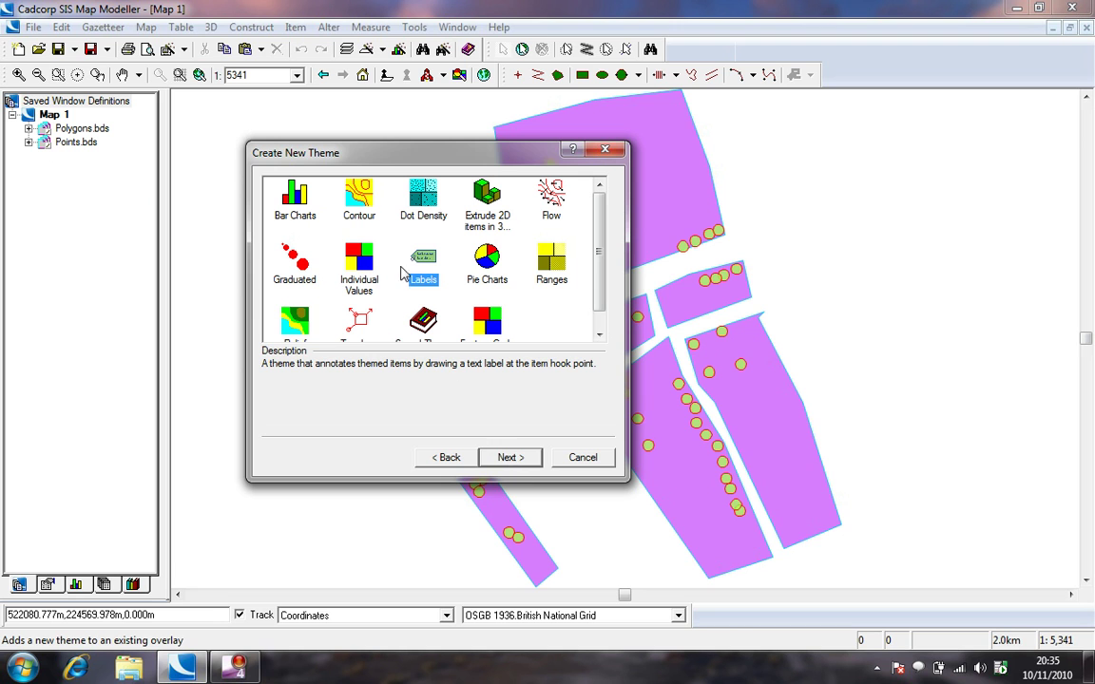
left_click(508, 458)
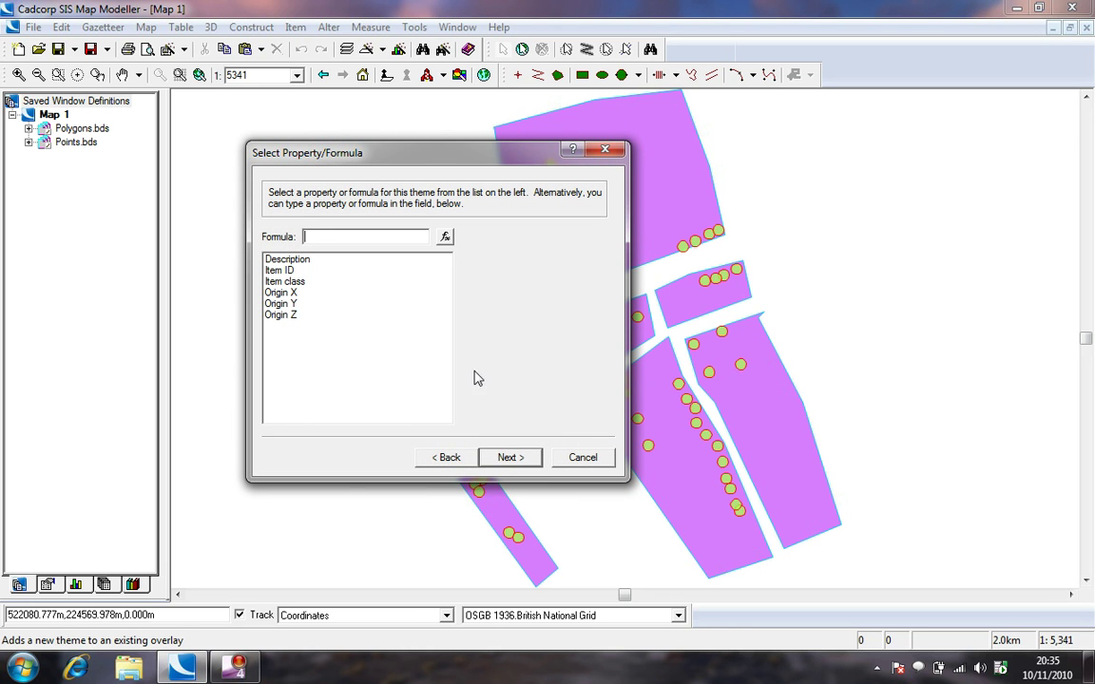
- In the formula builder, browse the schema fields, system properties, spatial functions and comparisons lists
left_click(445, 239)
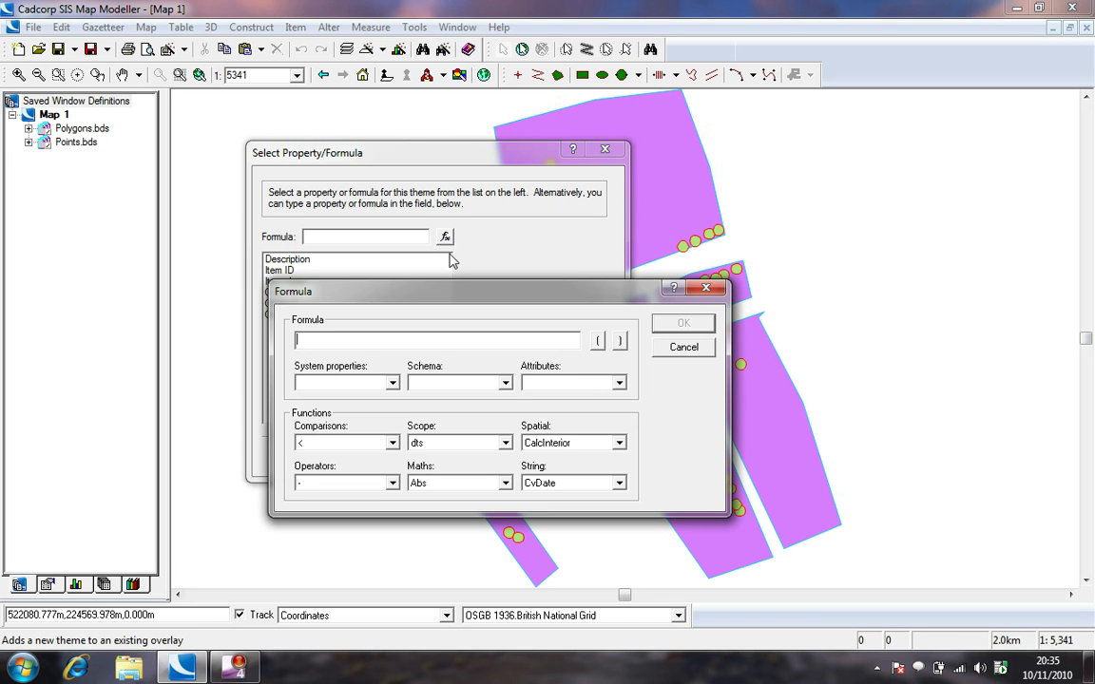
left_click(506, 383)
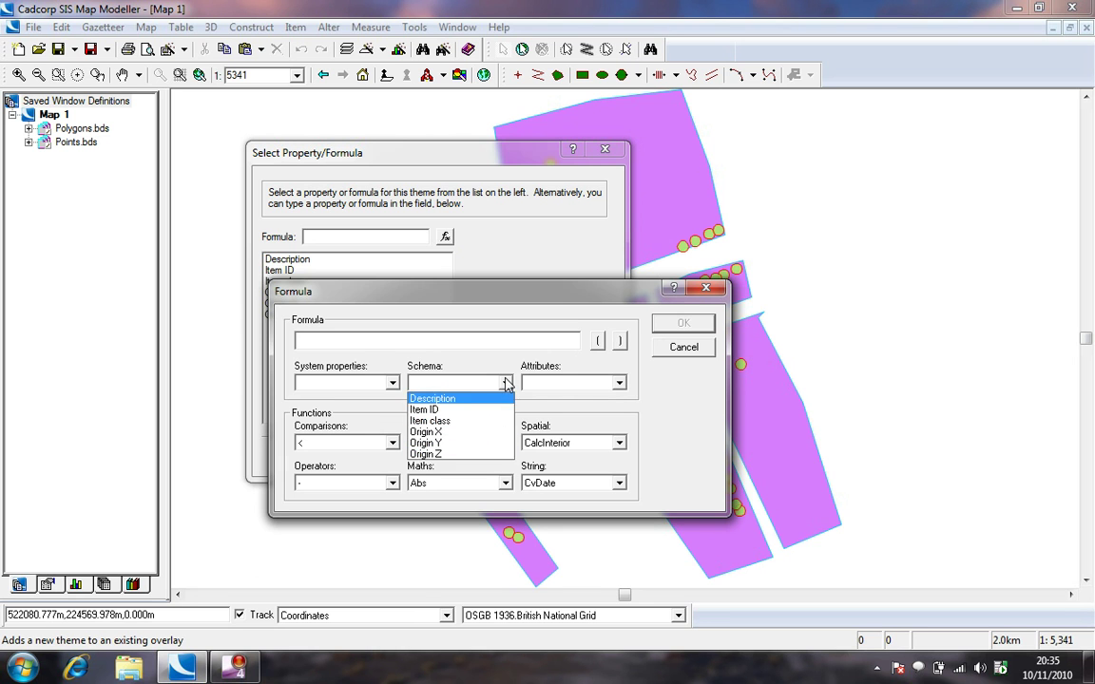
left_click(506, 383)
left_click(391, 383)
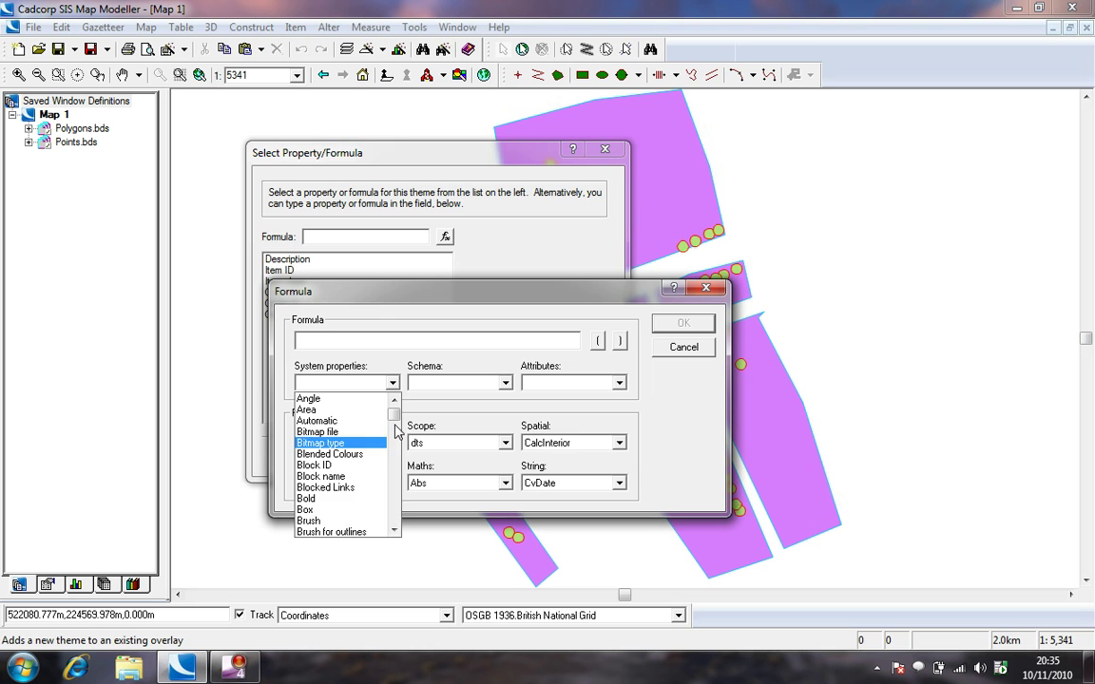
left_click(359, 346)
left_click(618, 443)
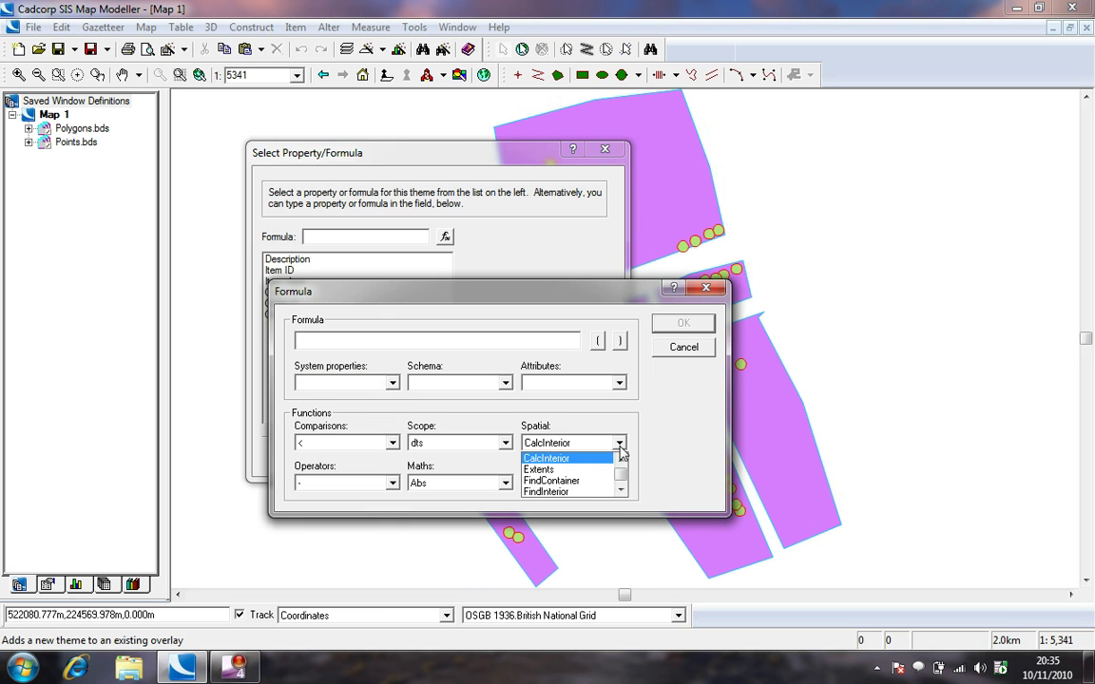
left_click(619, 442)
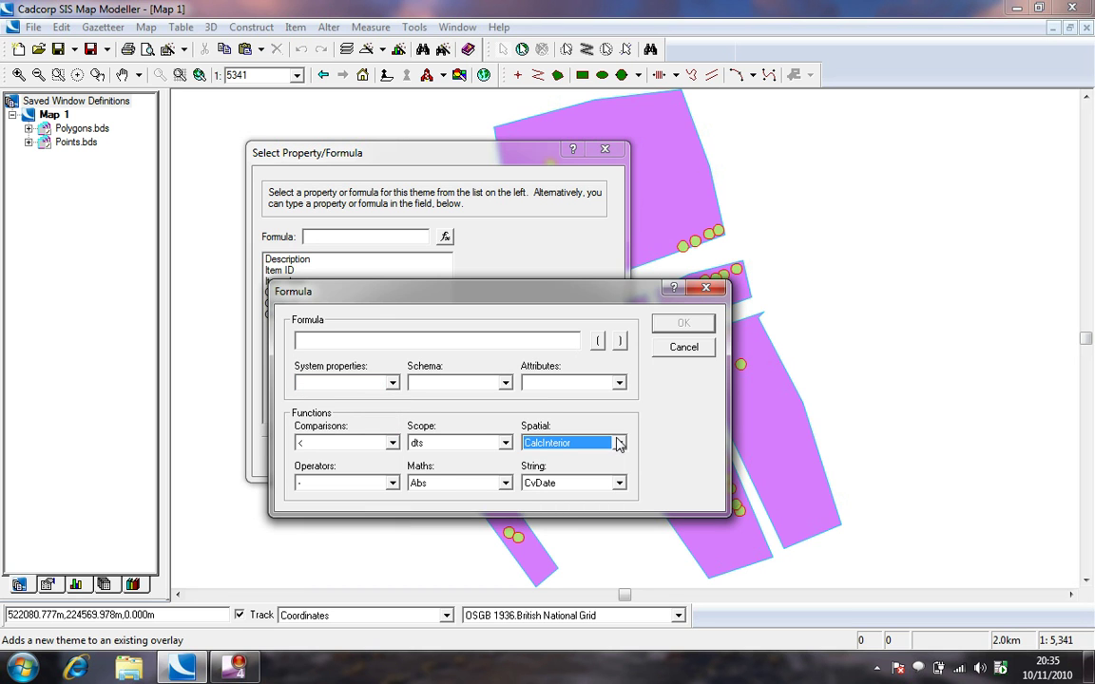
left_click(391, 447)
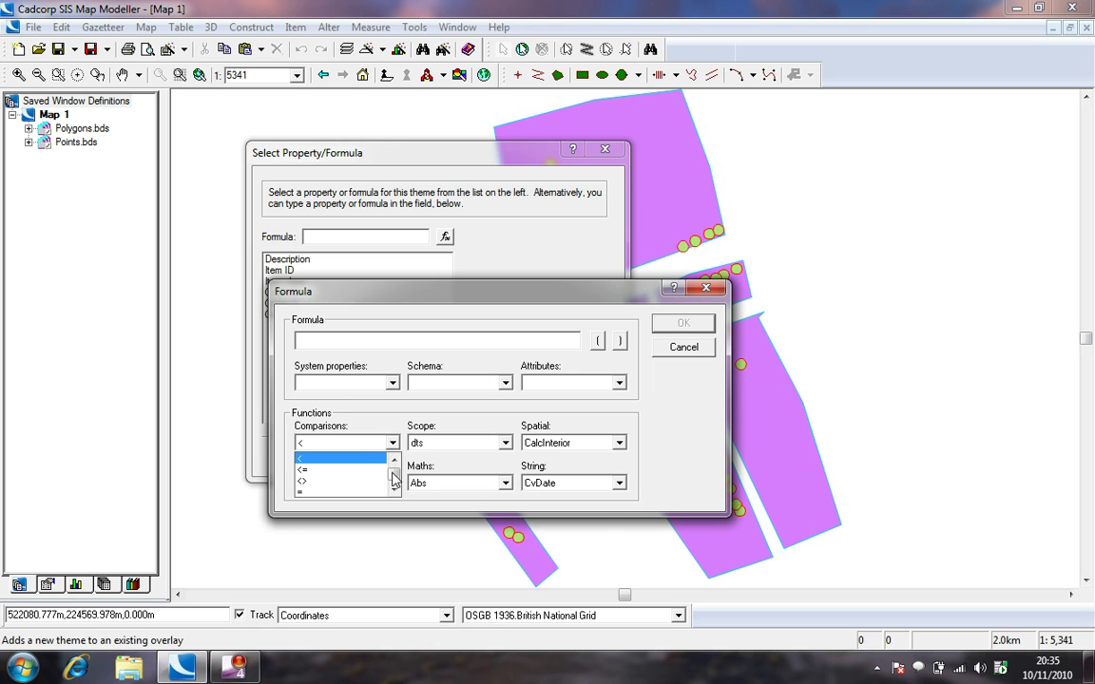
left_click(389, 415)
- Insert the Area system property as _area# and confirm the formula
left_click(391, 383)
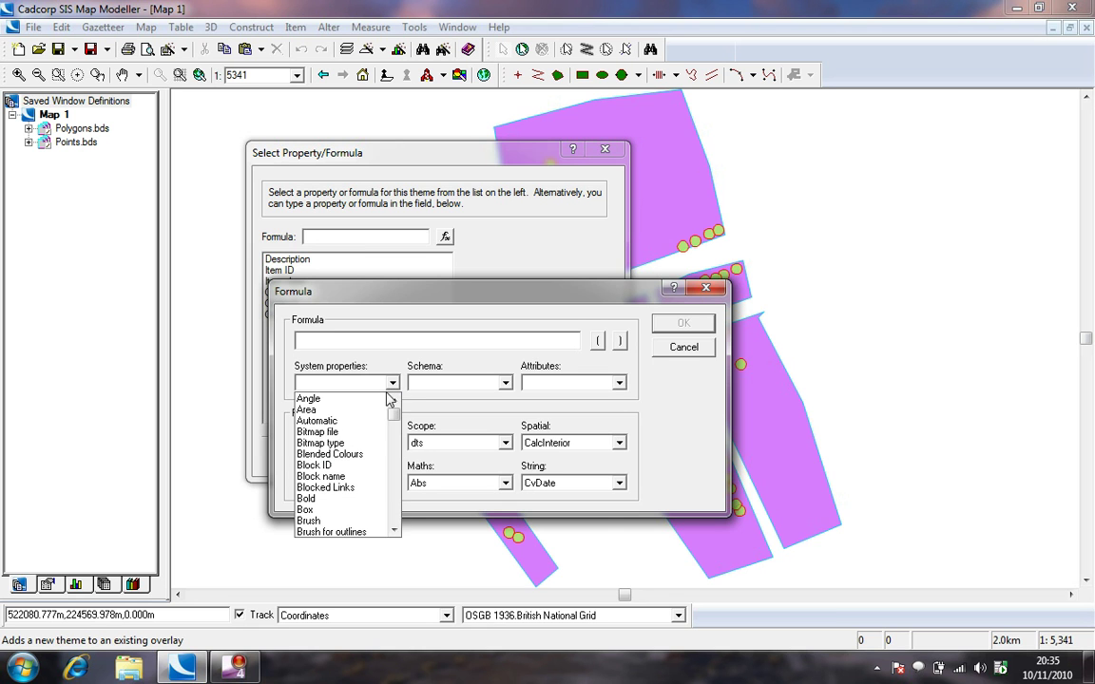
left_click(371, 411)
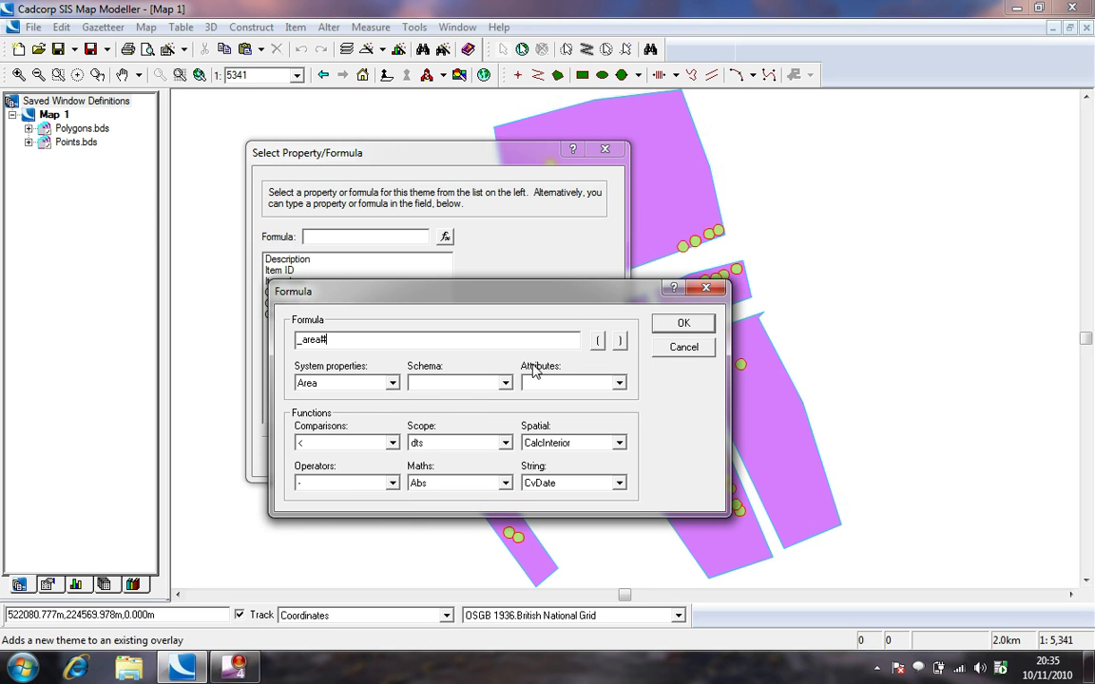
left_click(670, 326)
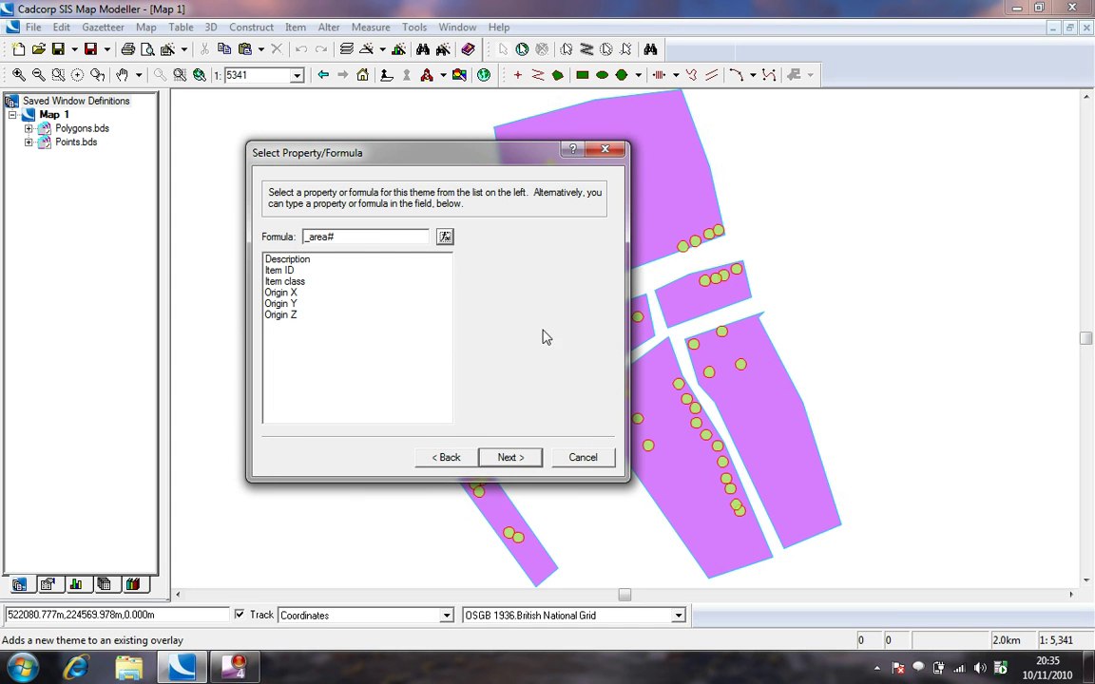
- Keep default label styles and finish, labelling polygons with raw areas like 166771.59739374
left_click(520, 457)
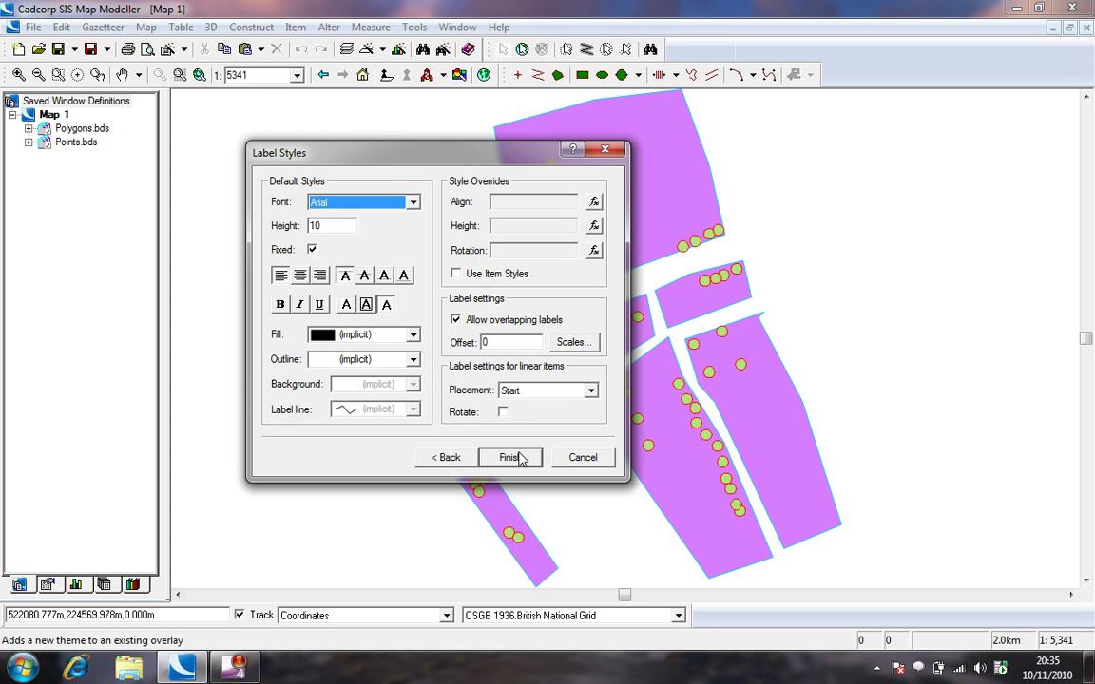
left_click(520, 457)
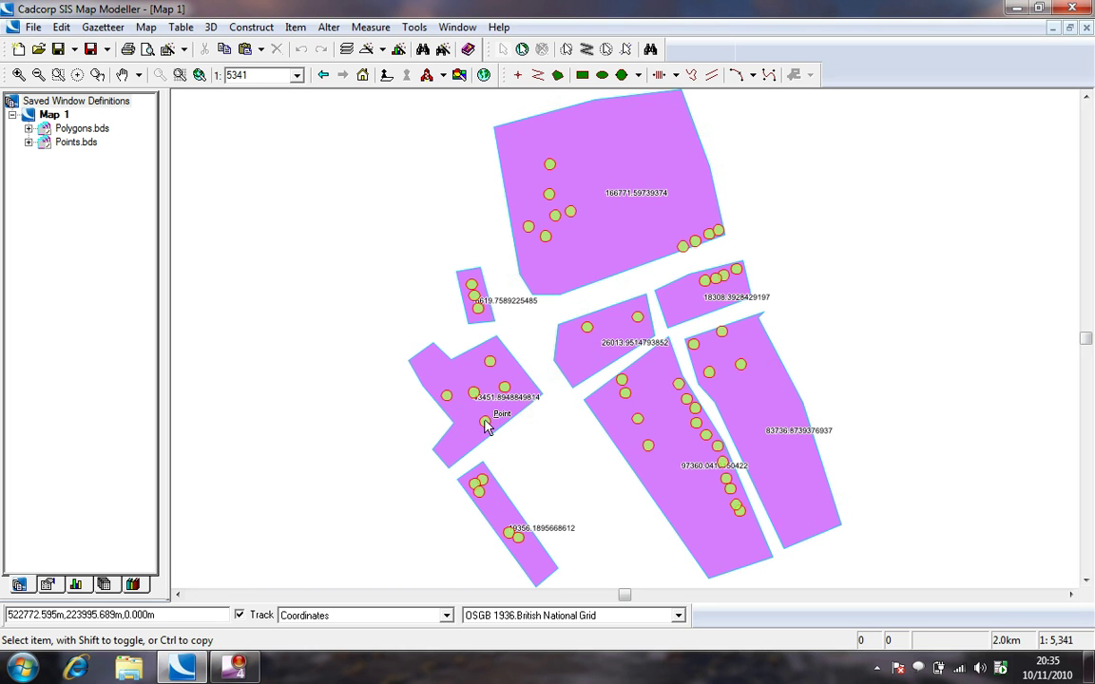
- Reopen the Labeled with Area theme's properties and step back to its _area# formula page
left_click(86, 585)
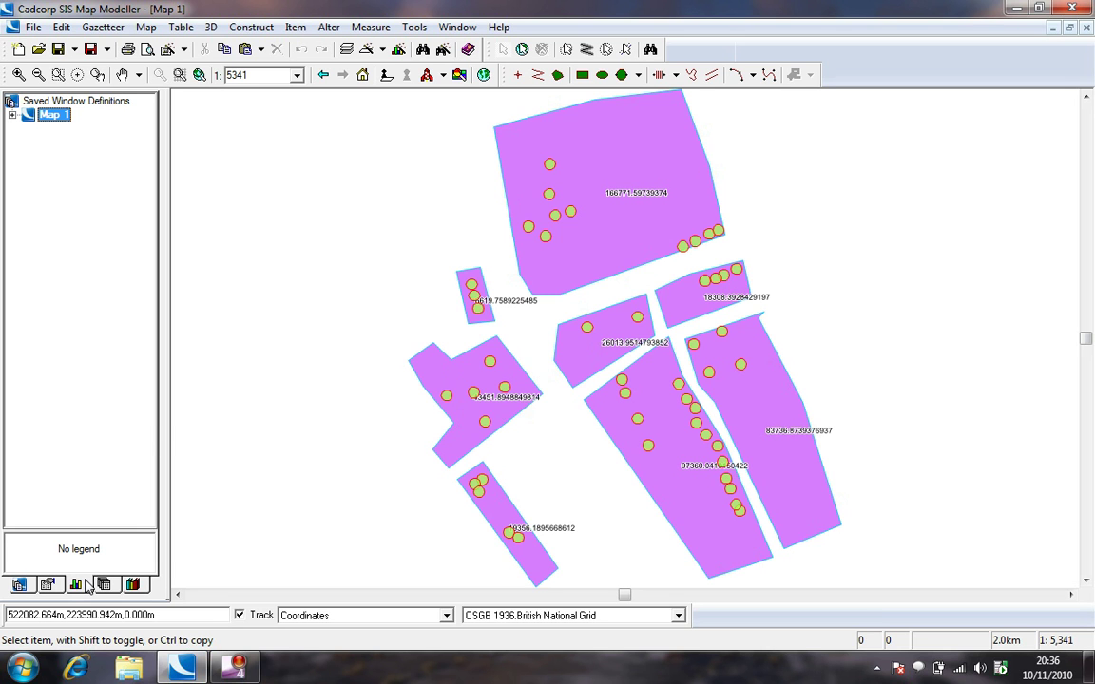
left_click(12, 115)
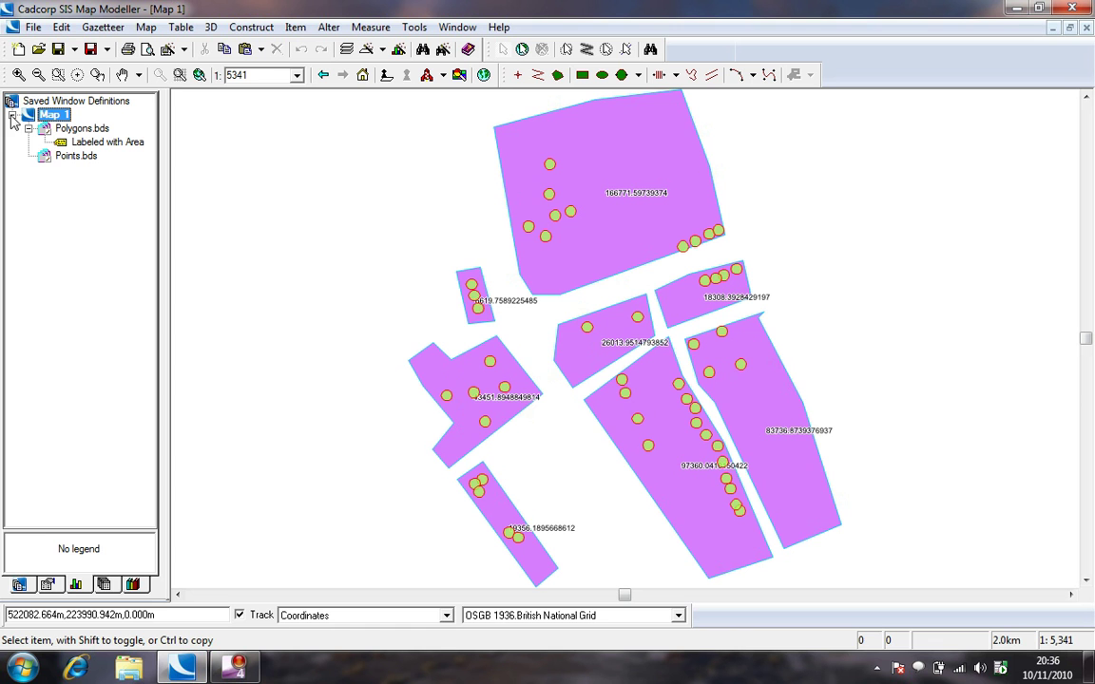
right_click(83, 142)
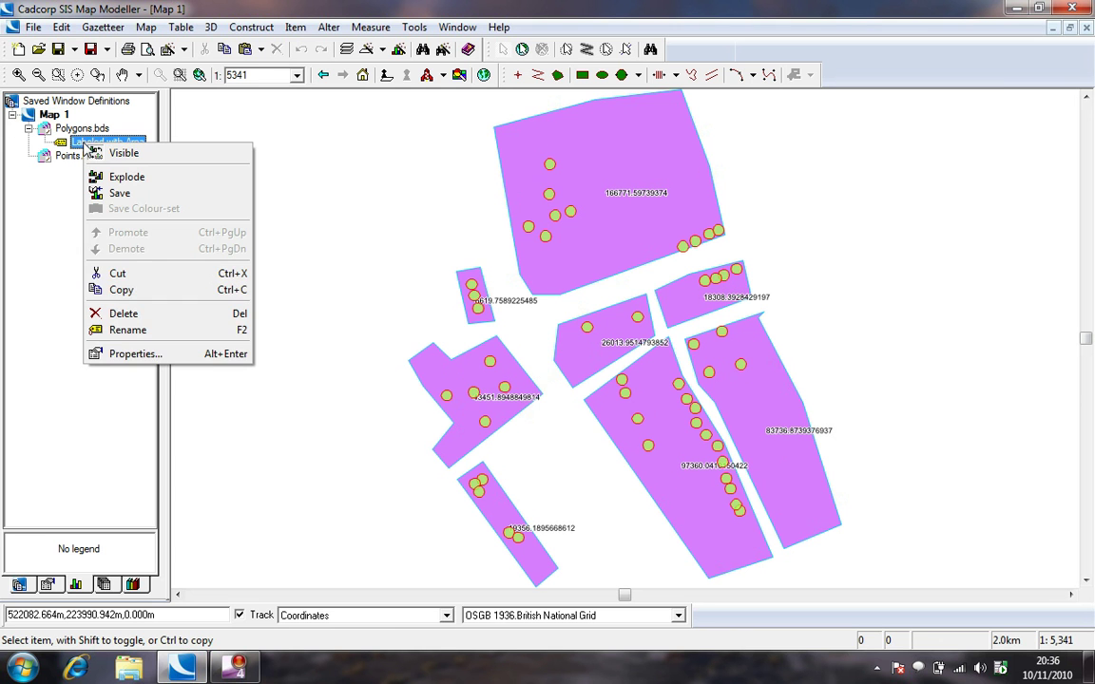
left_click(133, 354)
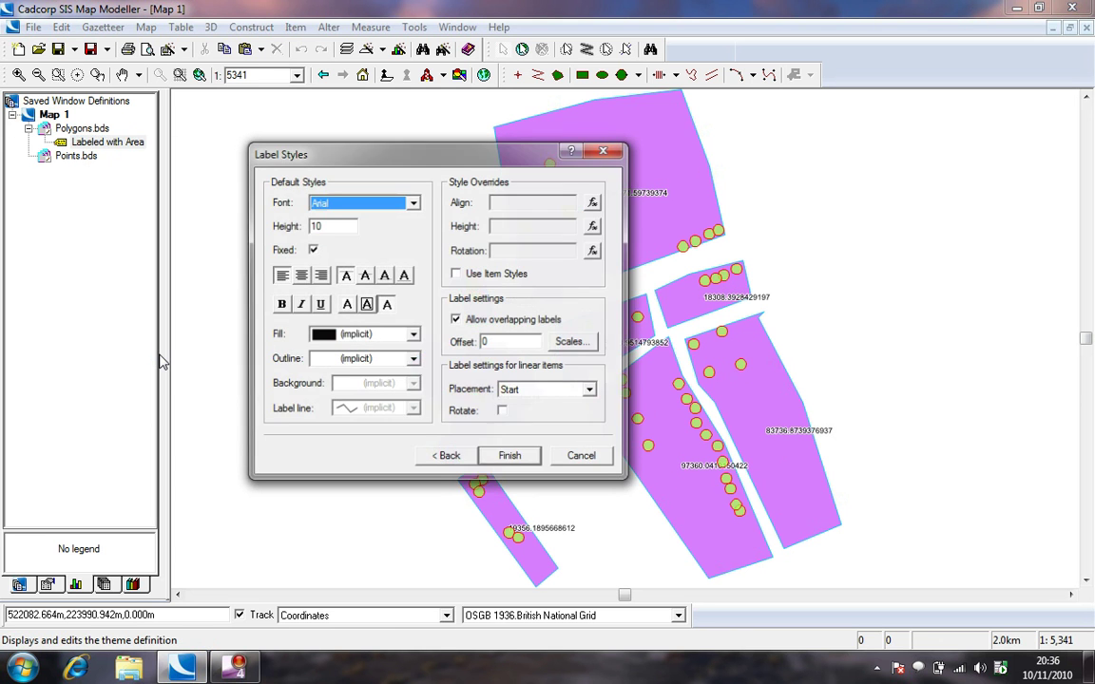
left_click(446, 457)
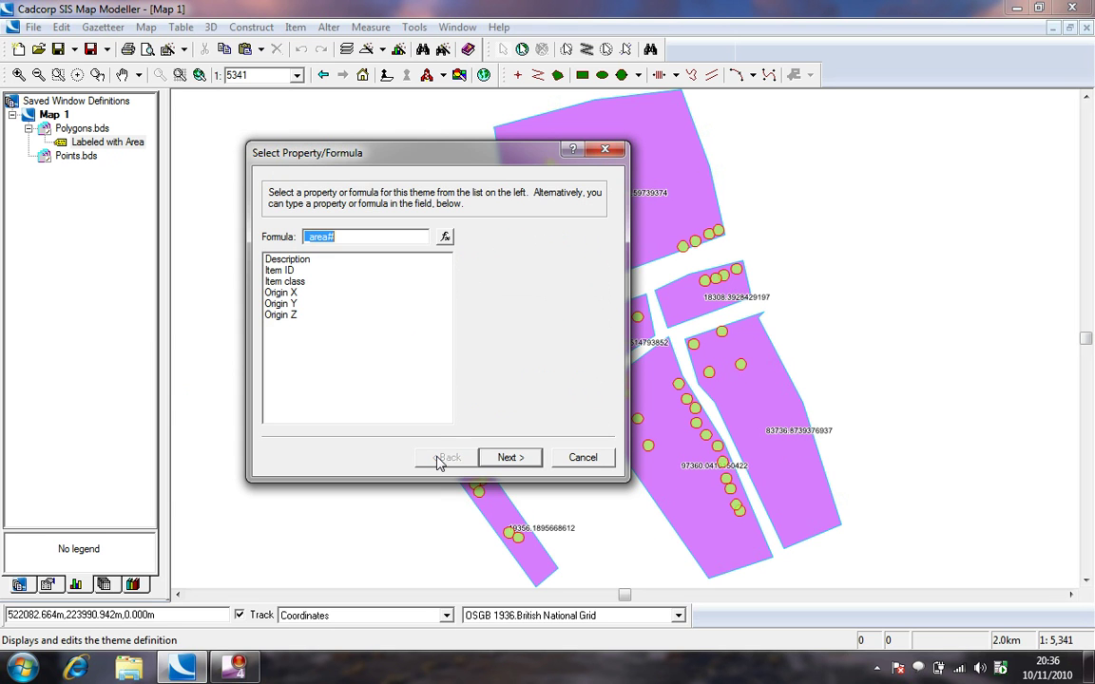
- Cut _area# out of the formula and insert the Round maths function
left_click(445, 236)
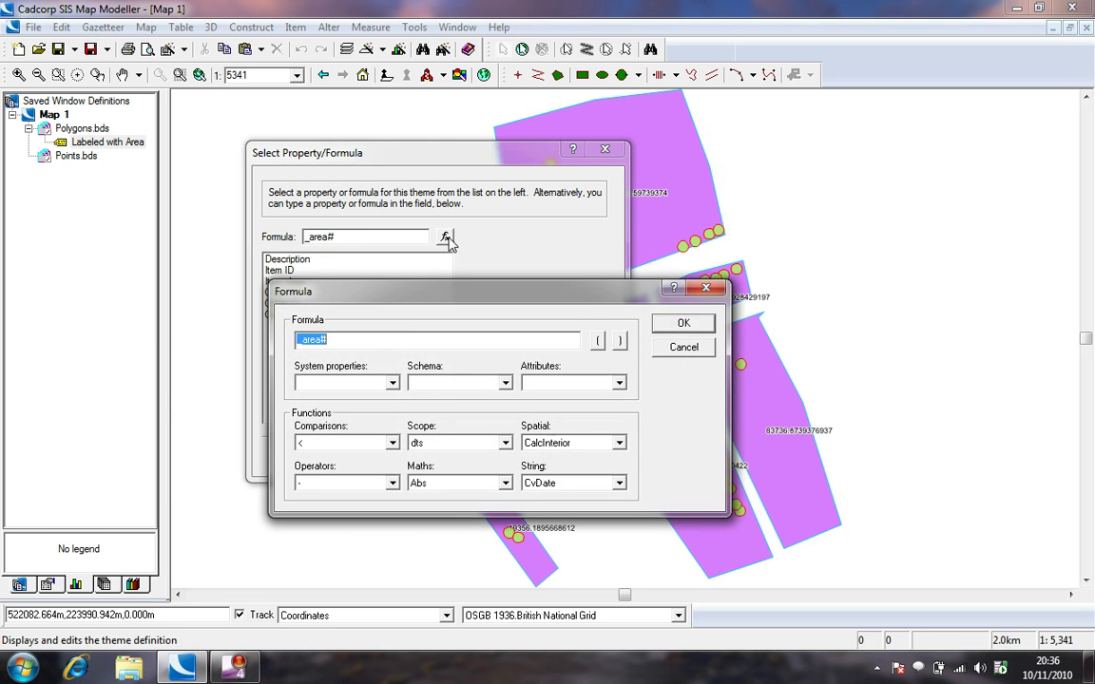
right_click(307, 332)
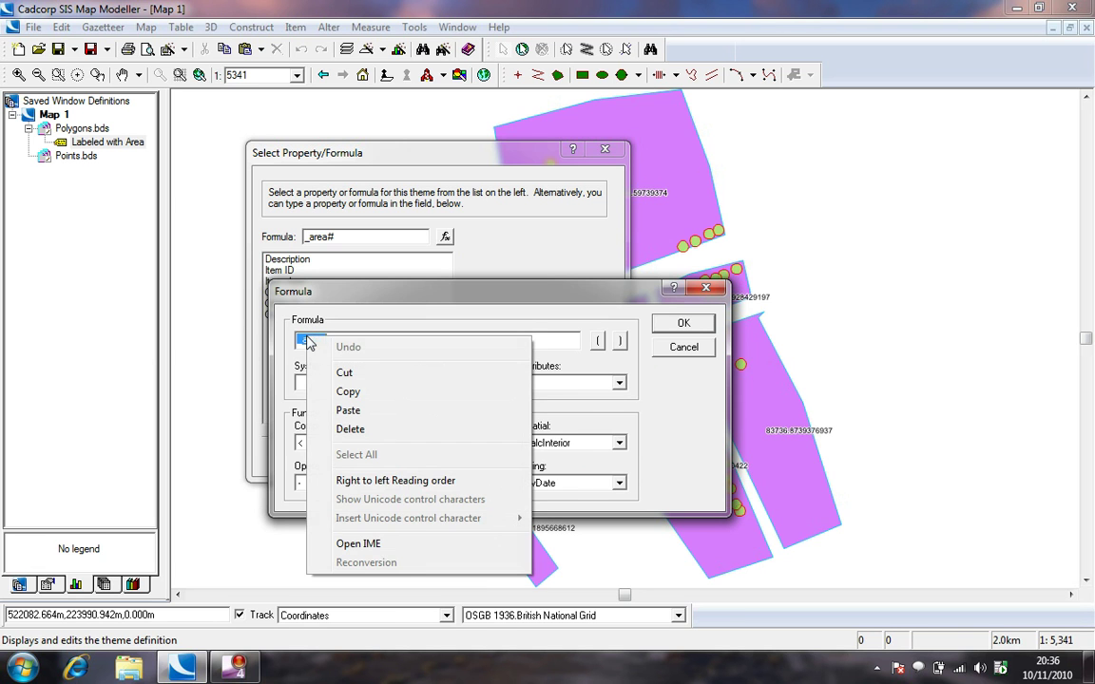
left_click(332, 372)
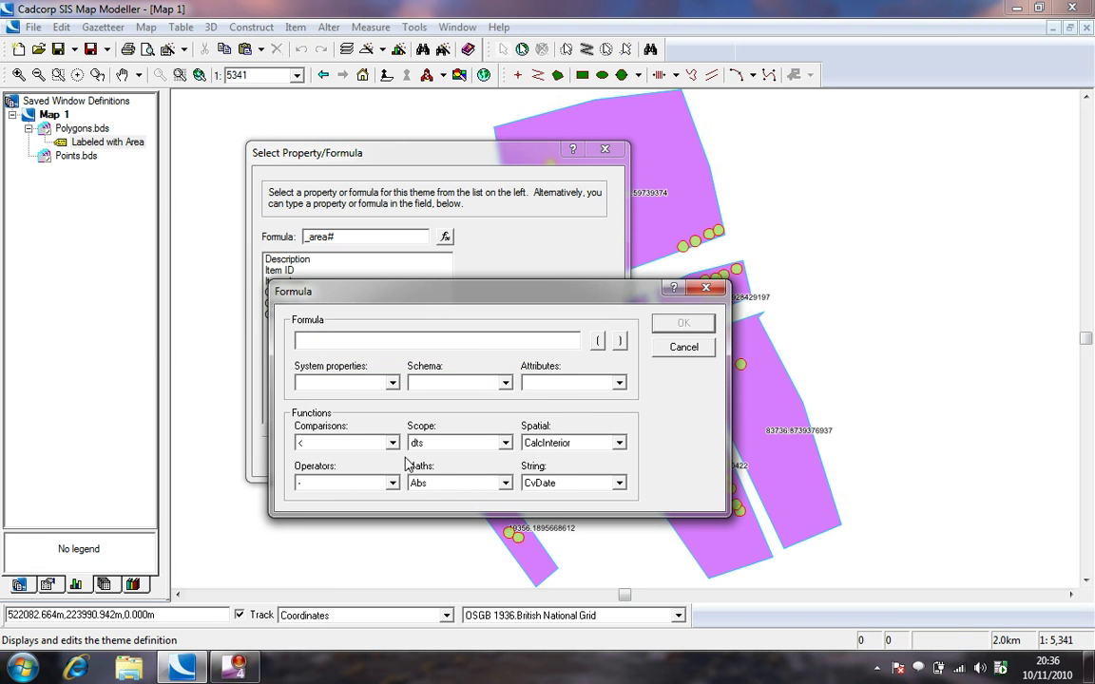
left_click(440, 483)
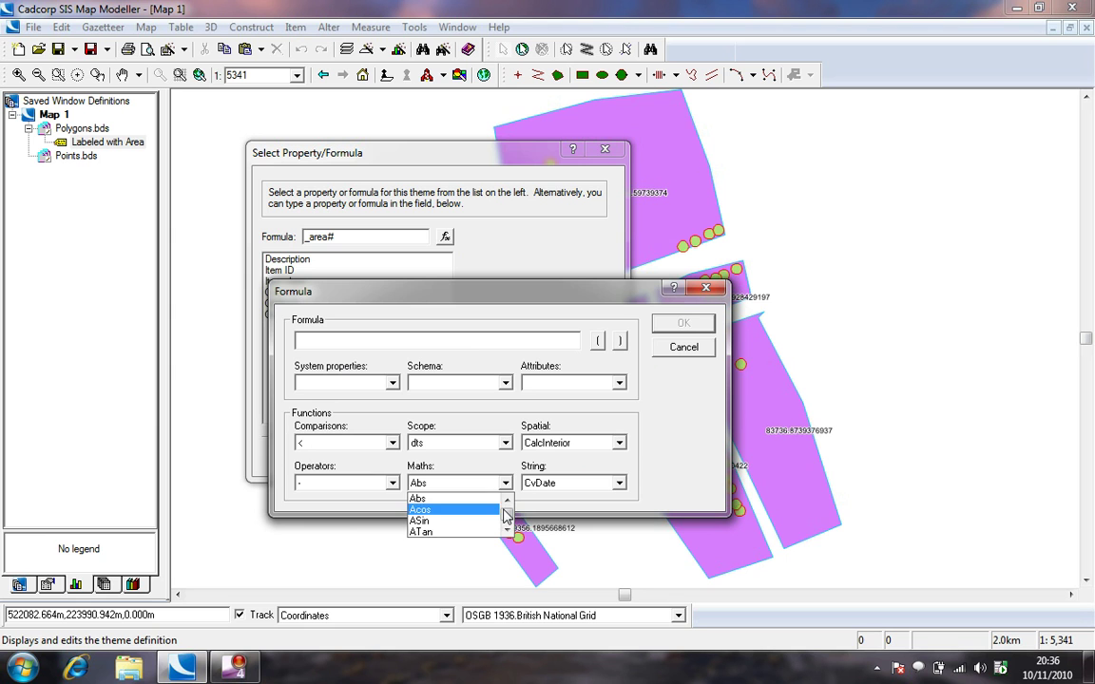
scroll(480, 515, "down", 4)
left_click(470, 500)
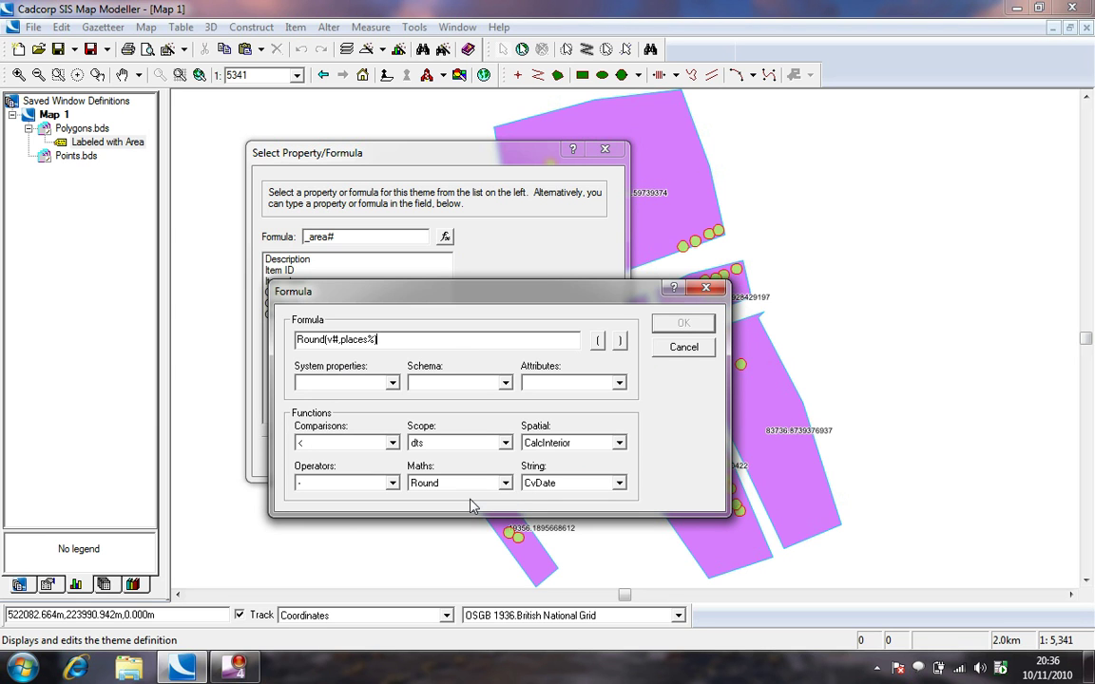
- Make the formula Round(_area#,0) and finish, so labels show whole areas like 166771
double_click(331, 339)
right_click(333, 344)
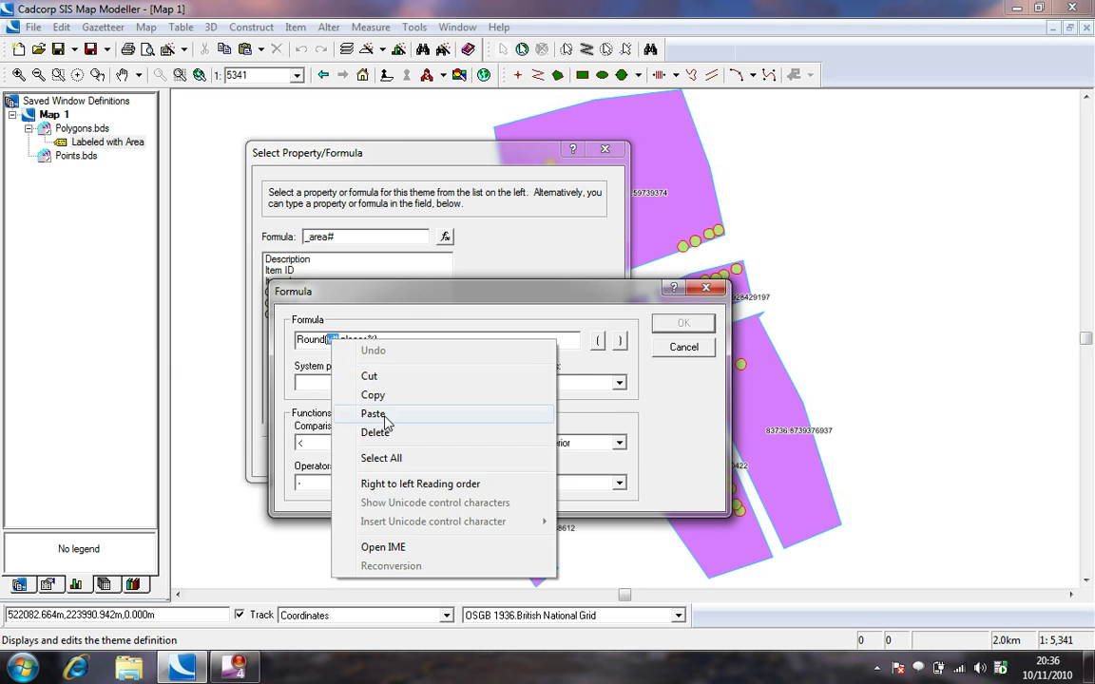
left_click(380, 411)
left_click_drag(360, 340, 389, 340)
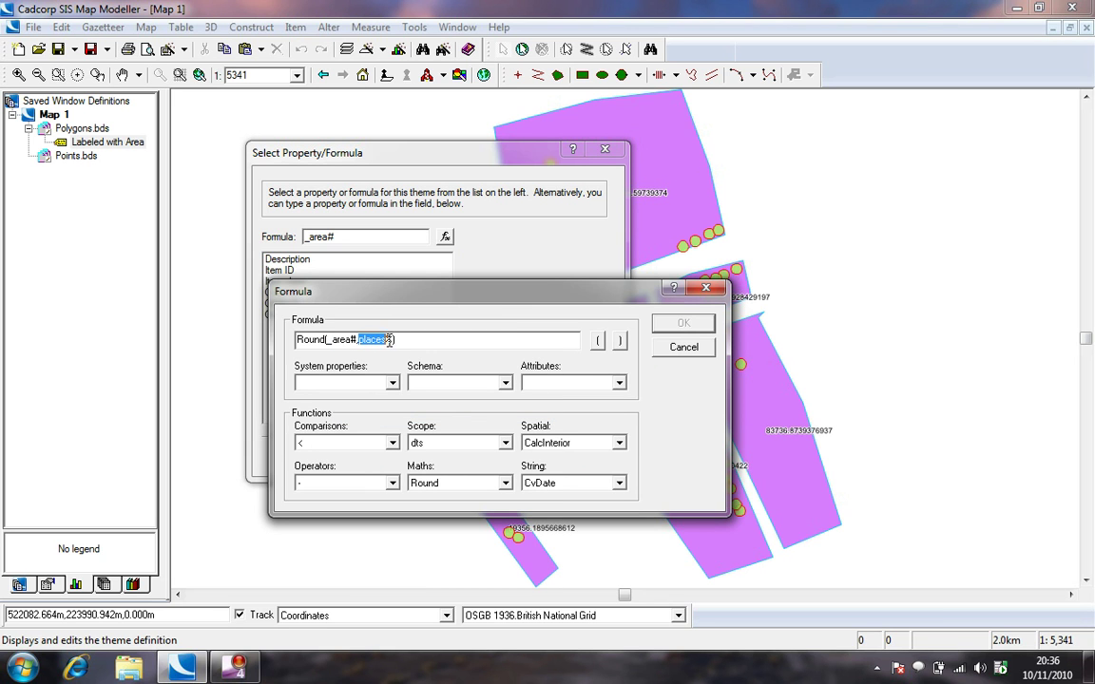
type("0")
left_click(700, 323)
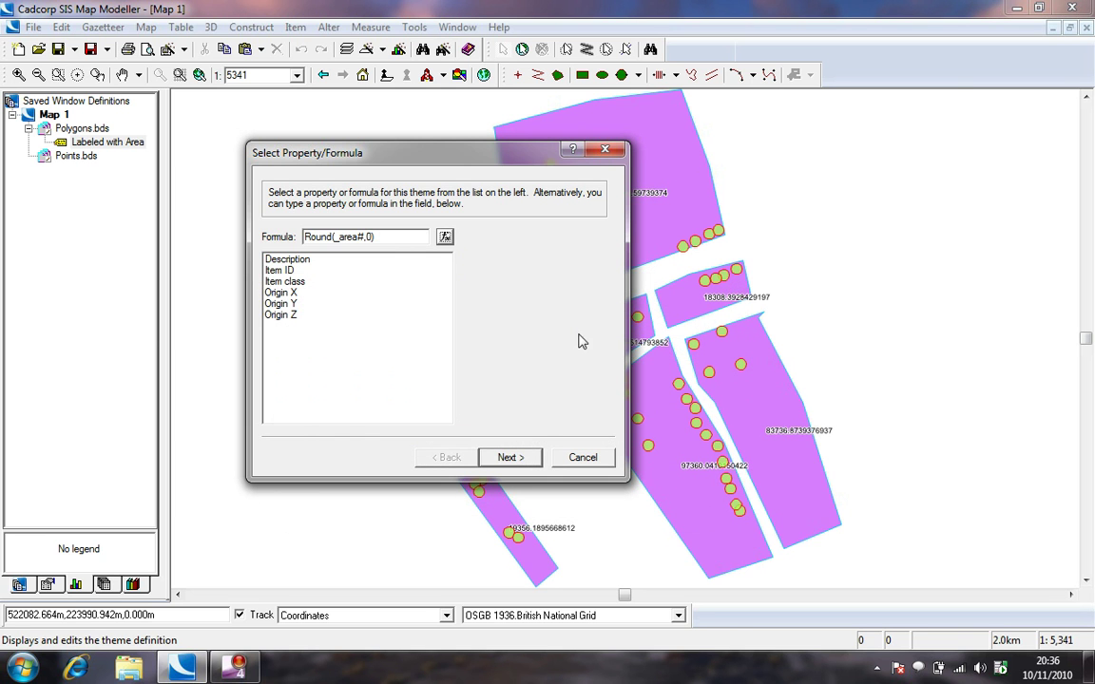
left_click(503, 457)
left_click(529, 459)
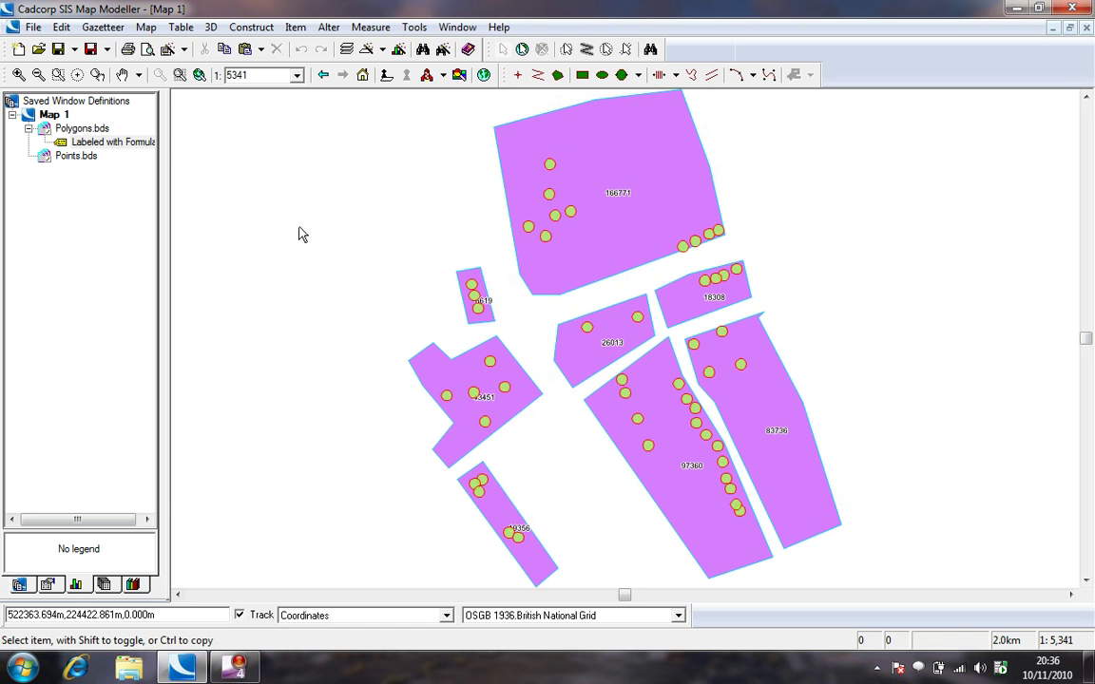
- Start another Labels theme on the Polygons.bds overlay via Map > Add > Theme
left_click(145, 26)
mouse_move(276, 55)
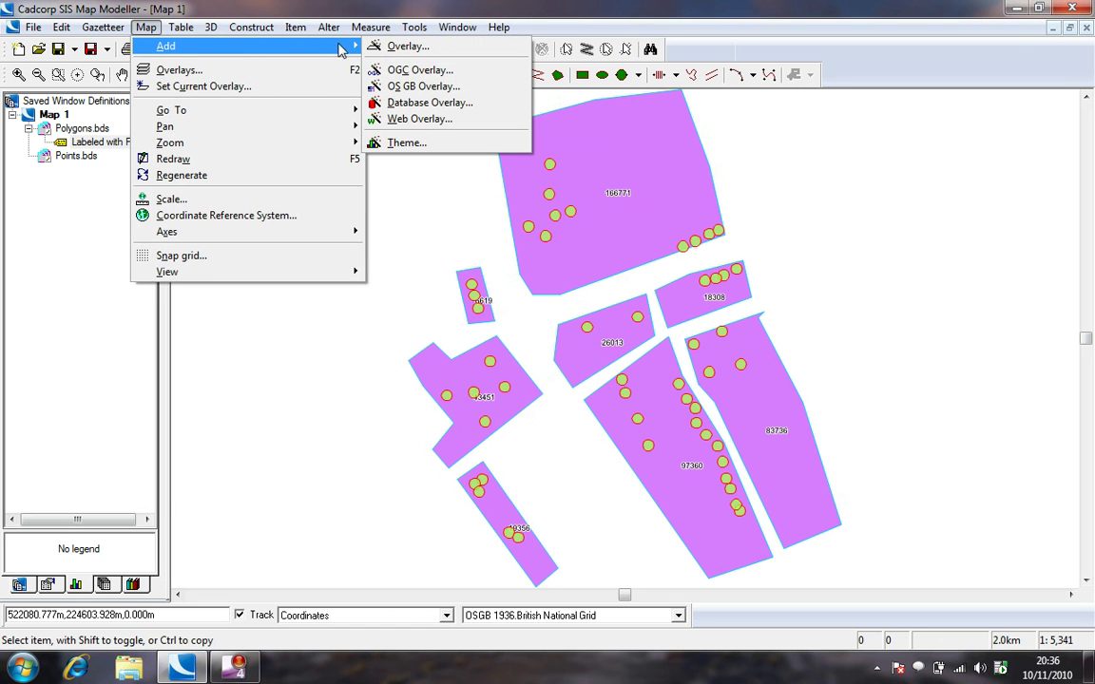
left_click(408, 143)
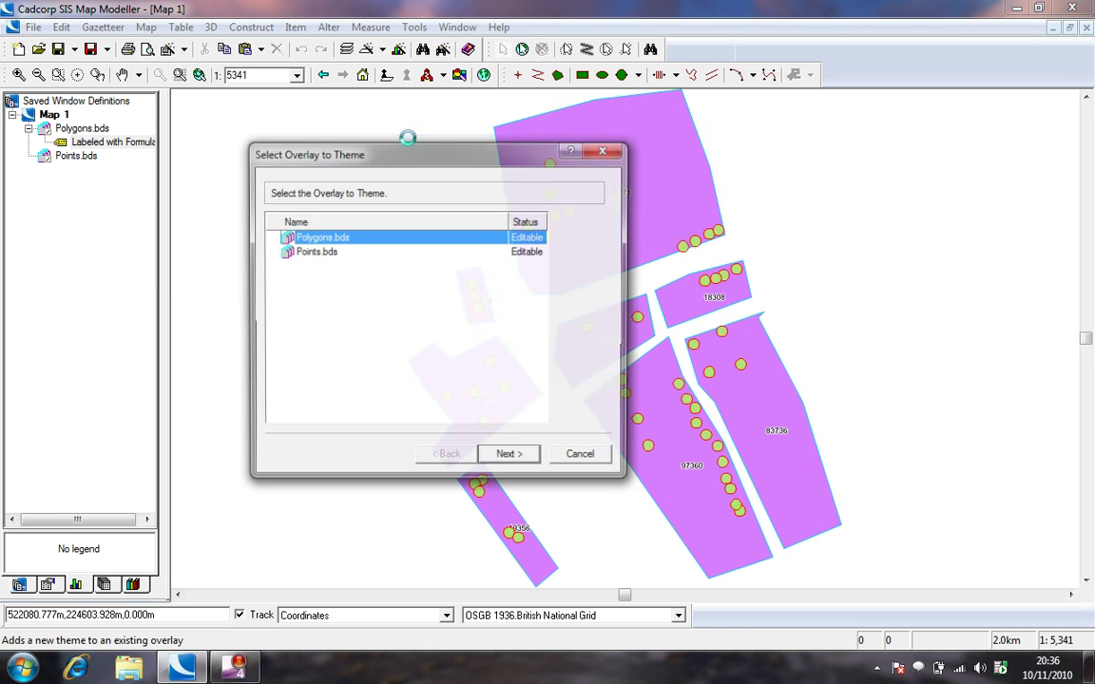
left_click(528, 461)
left_click(527, 461)
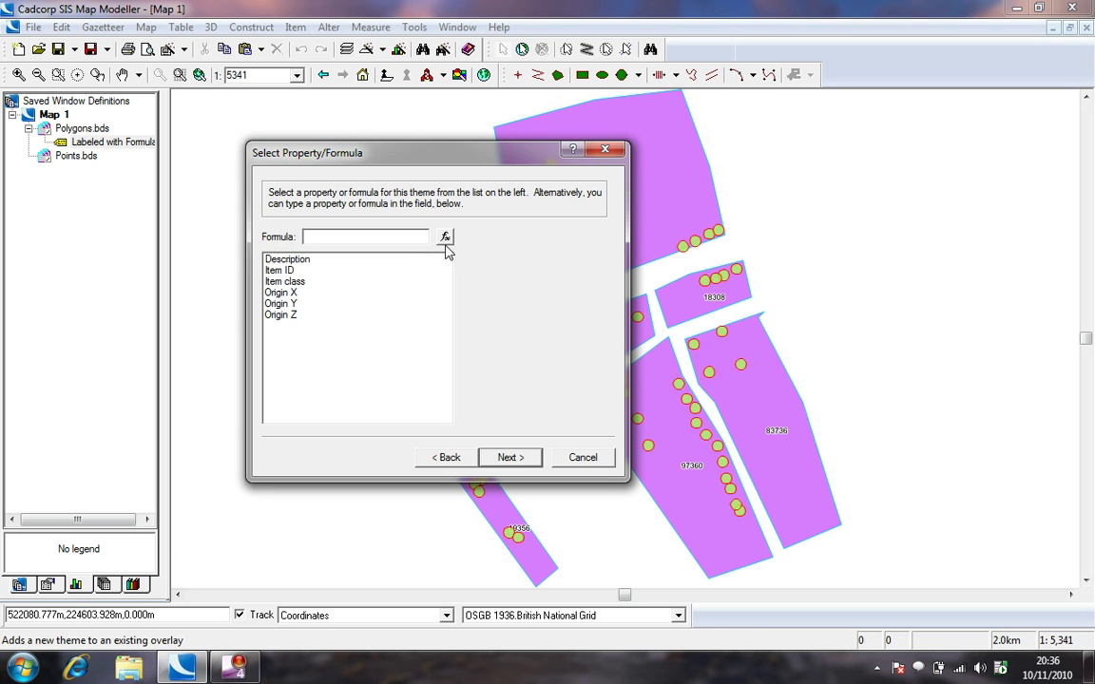
- Insert the CalcInterior spatial function and set its alias argument to Points.bds
left_click(446, 236)
left_click(555, 444)
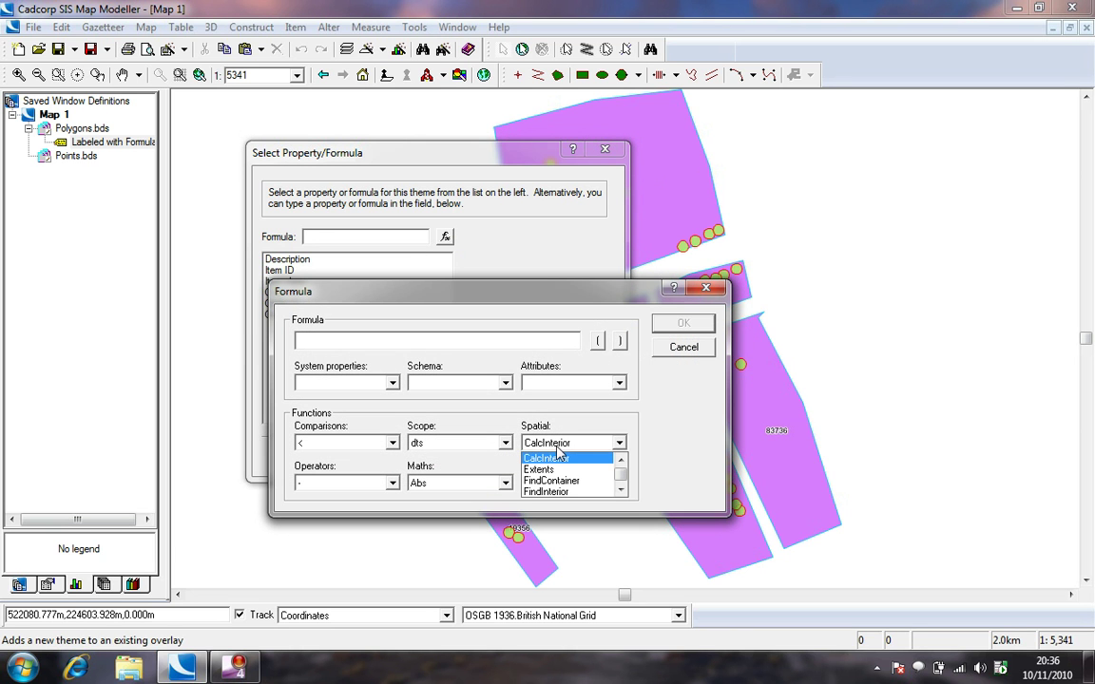
left_click(559, 460)
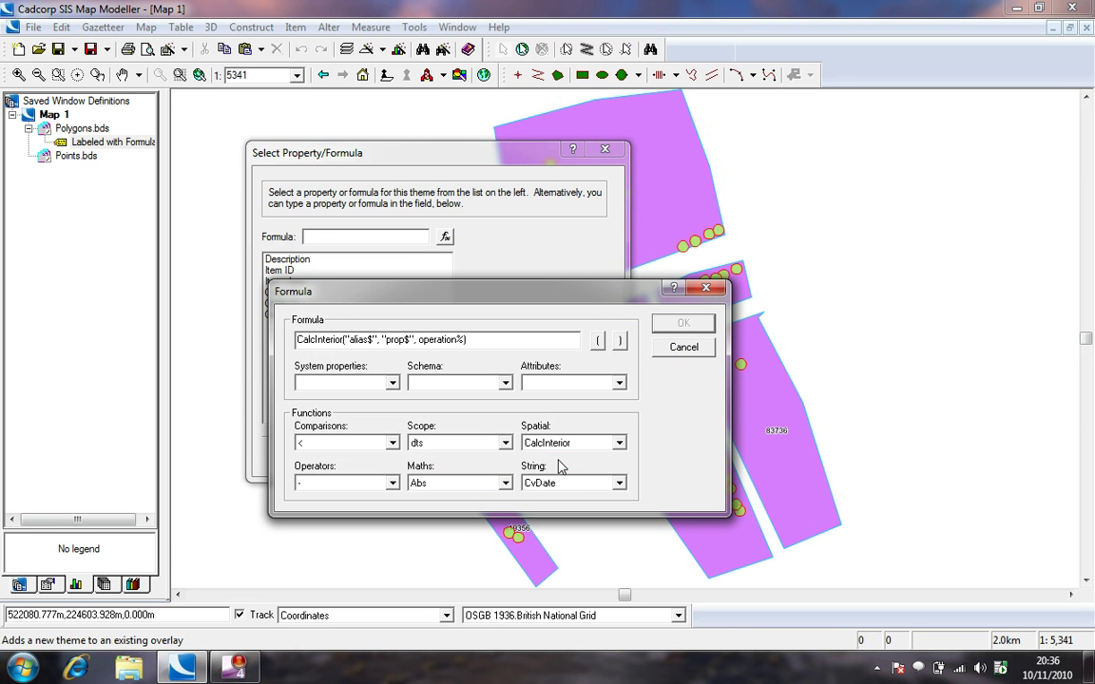
left_click(373, 340)
left_click_drag(373, 339, 351, 338)
type("Points")
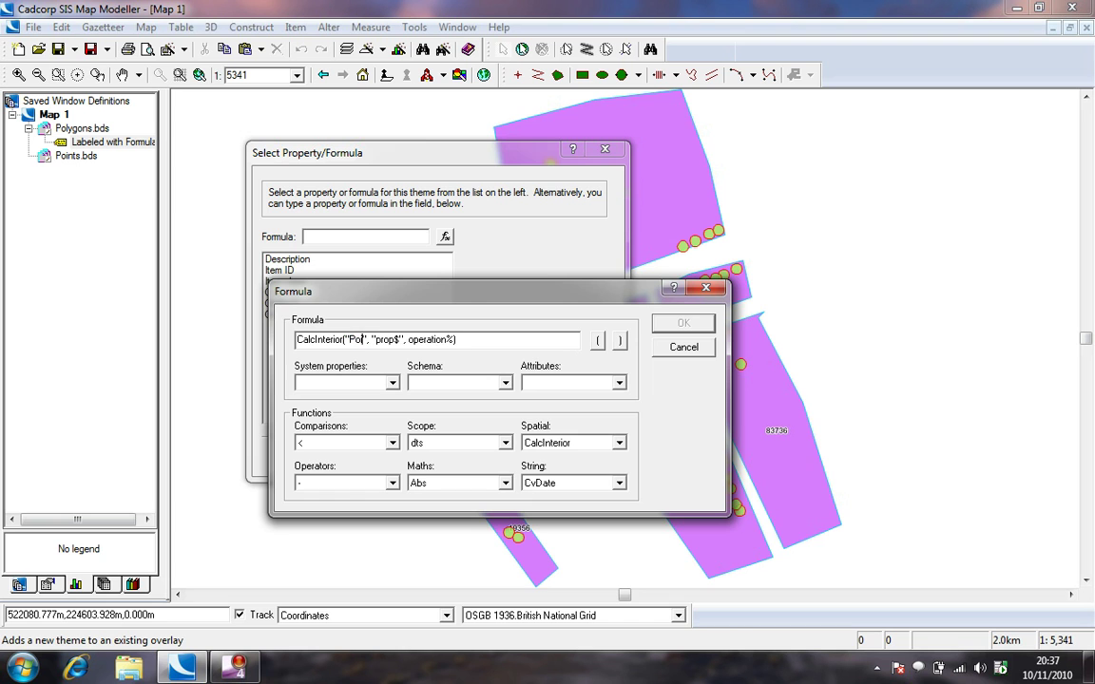
type(".bds")
- Empty the prop argument, set operation to 0, and accept CalcInterior("Points.bds", "", 0)
left_click_drag(424, 339, 406, 339)
right_click(415, 336)
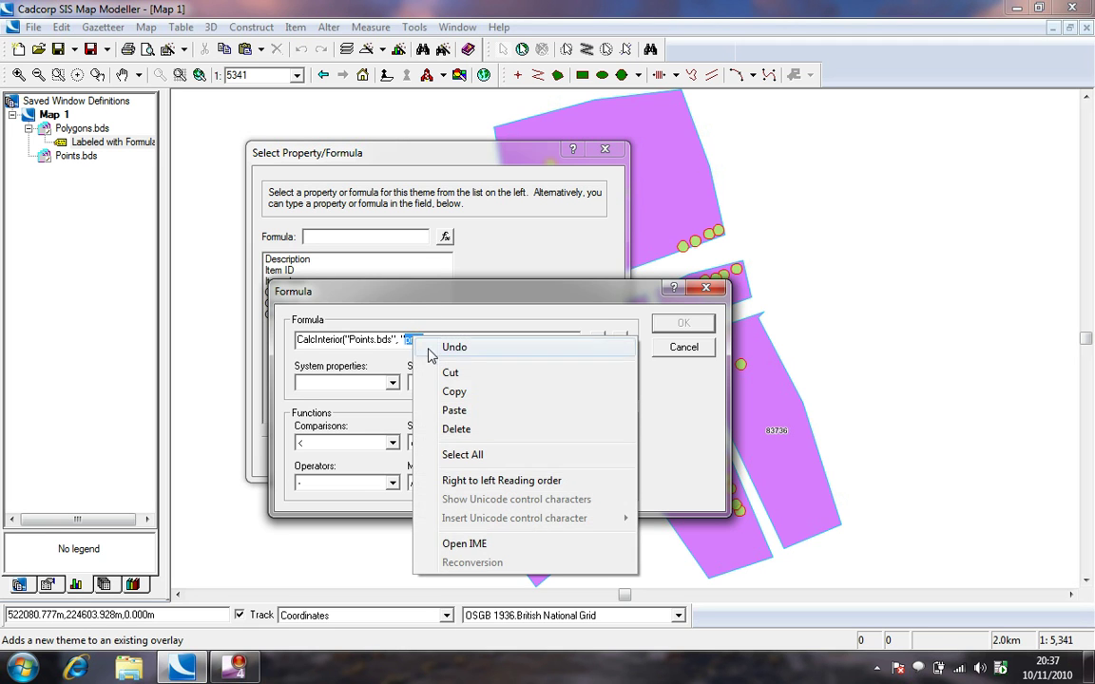
left_click(432, 371)
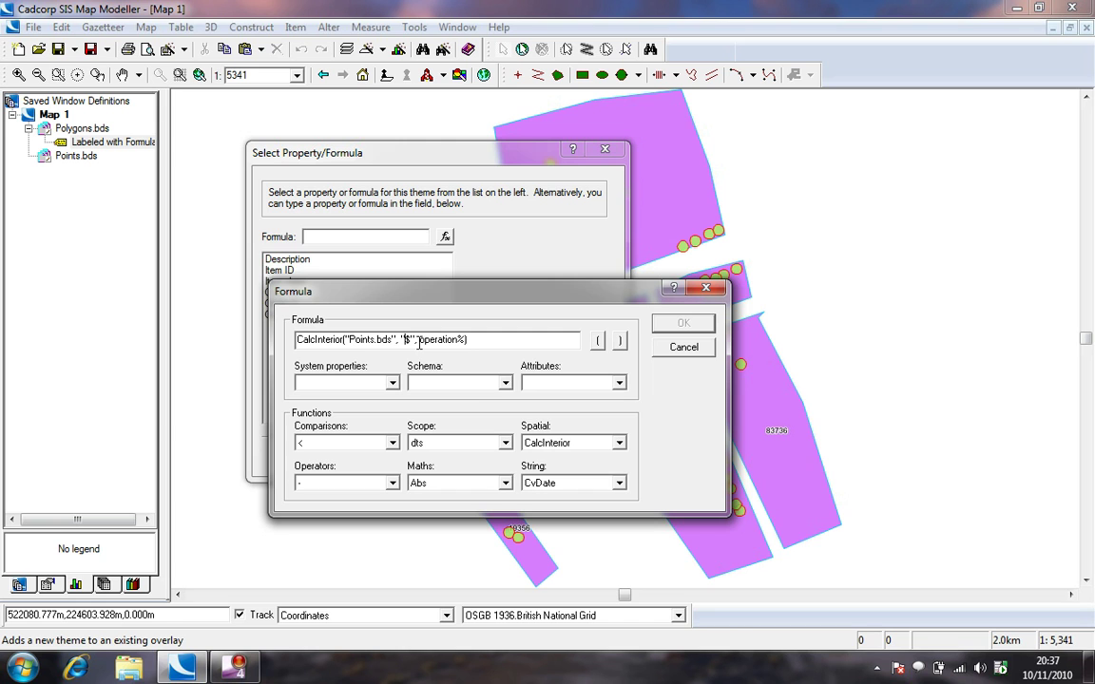
key("Delete")
left_click_drag(408, 339, 462, 341)
type("0")
left_click(682, 323)
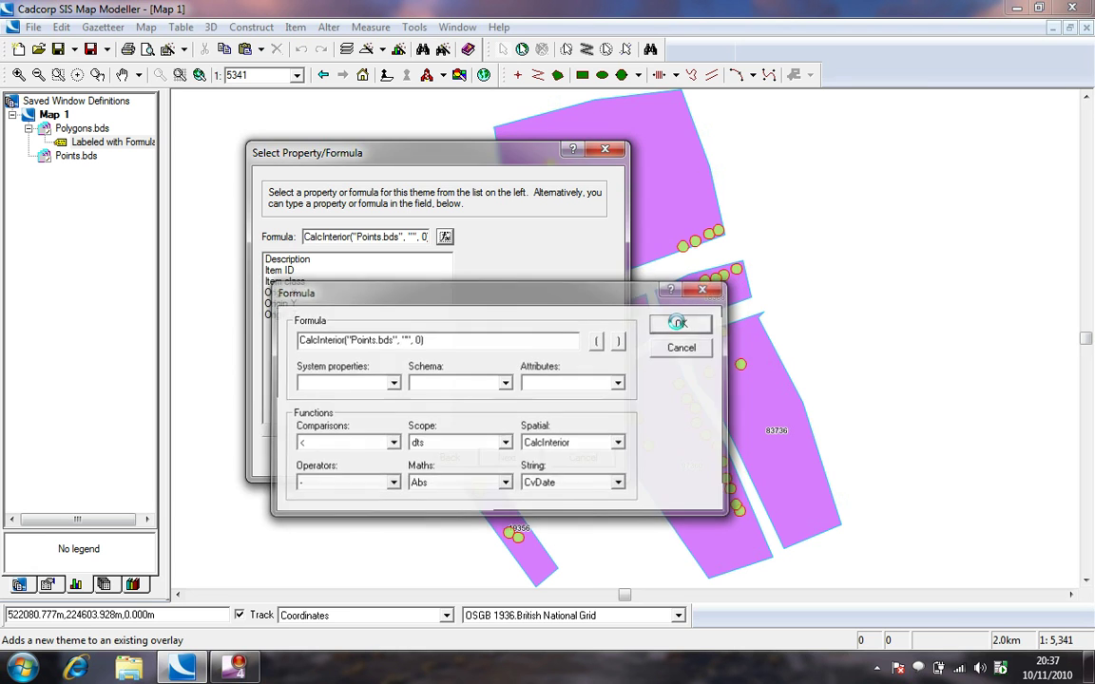
left_click(505, 458)
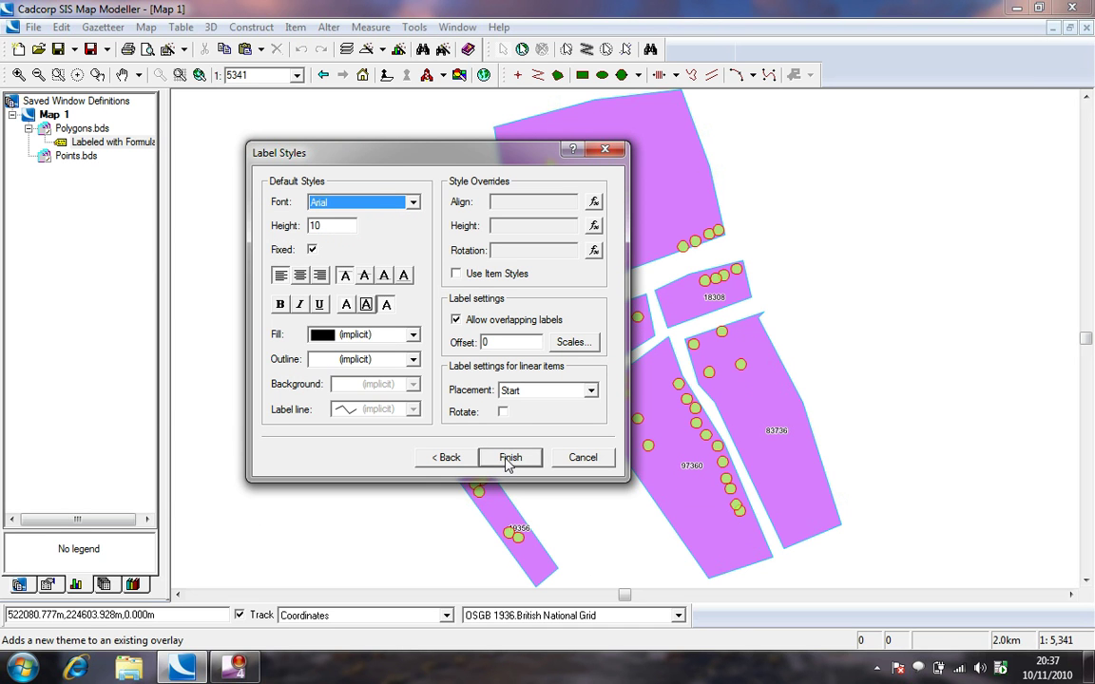
- Finish the point-count theme and show only its labels, like 10, 4, 2 and 15
left_click(509, 458)
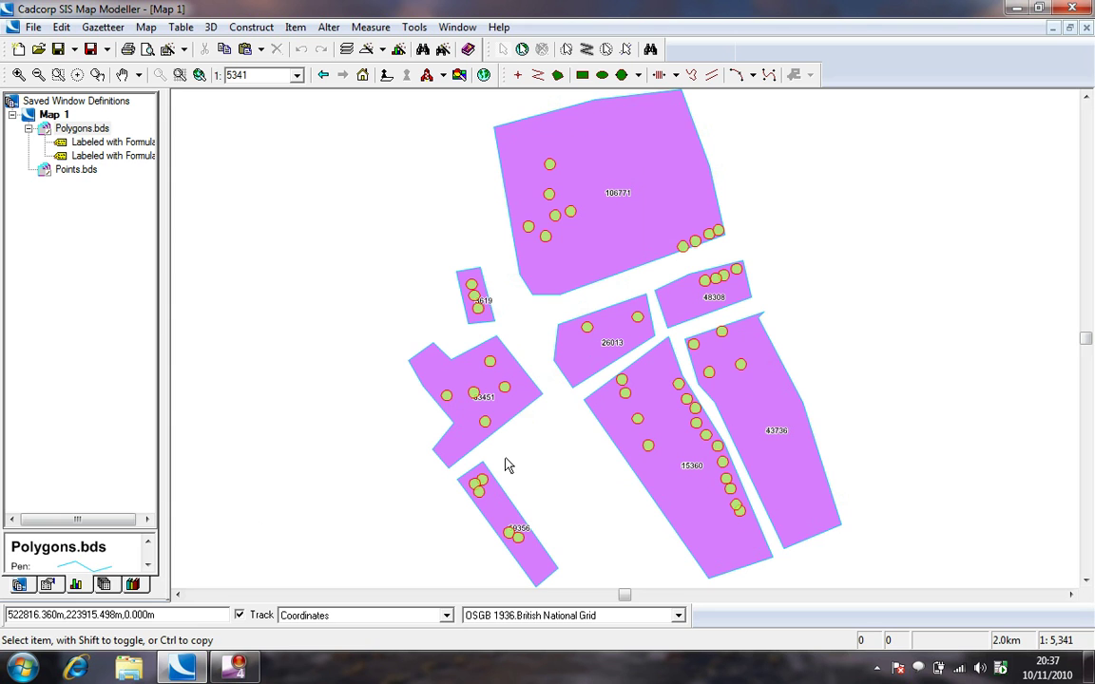
left_click(66, 143)
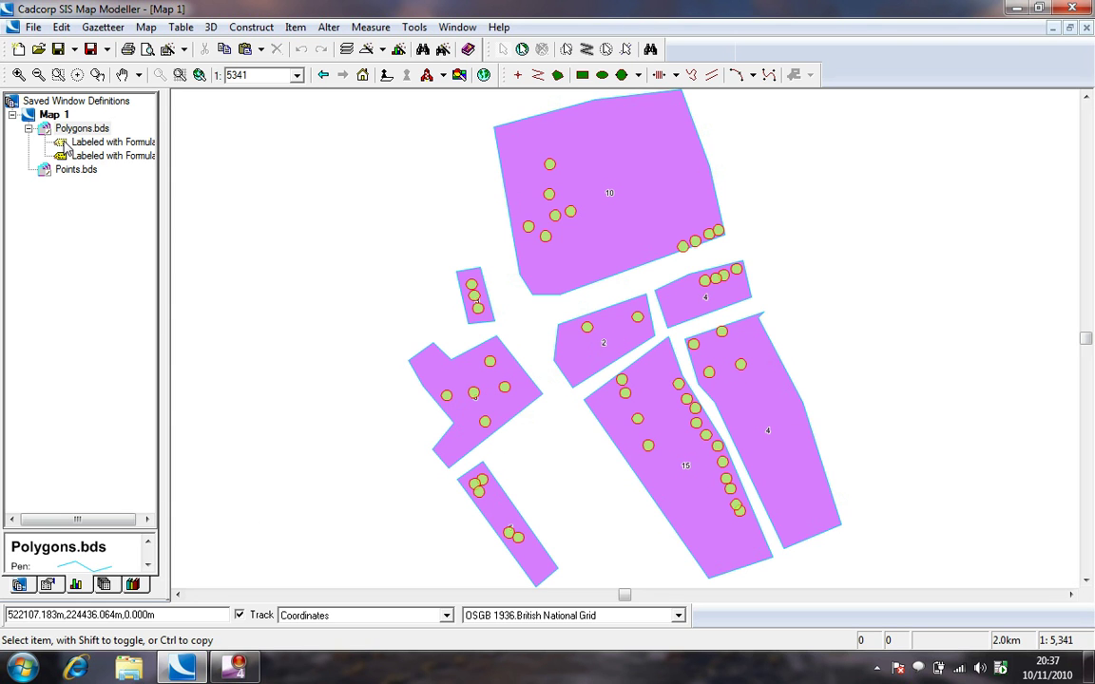
mouse_move(67, 147)
left_mouse_down()
mouse_move(78, 147)
mouse_move(66, 163)
left_mouse_up()
left_click(61, 143)
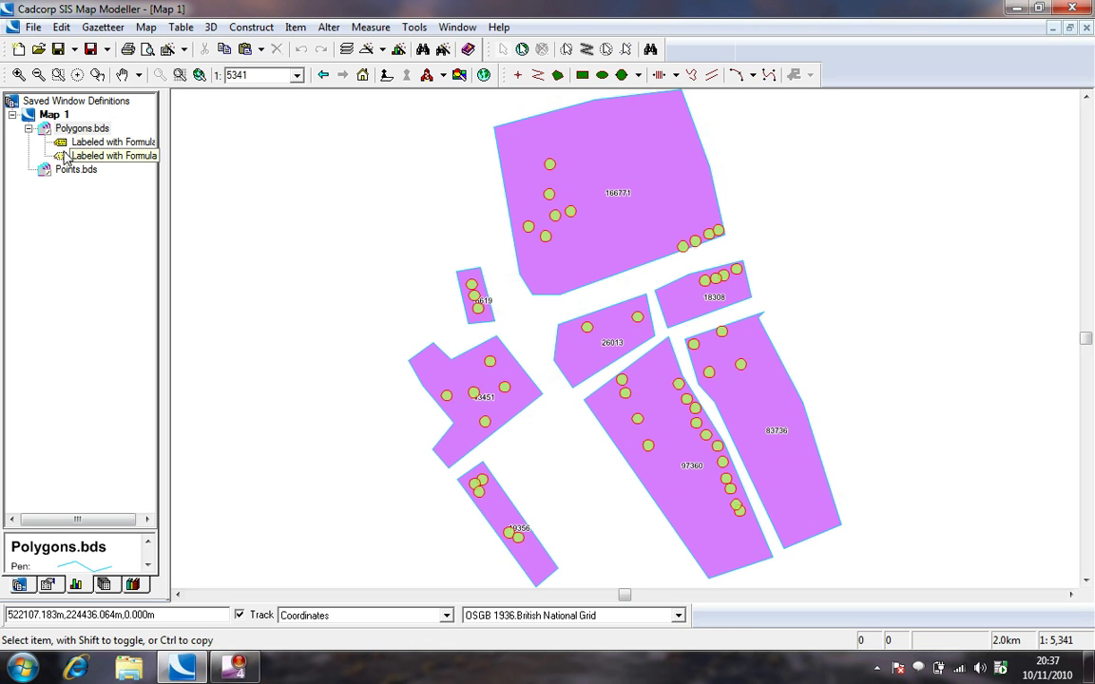
left_click(61, 156)
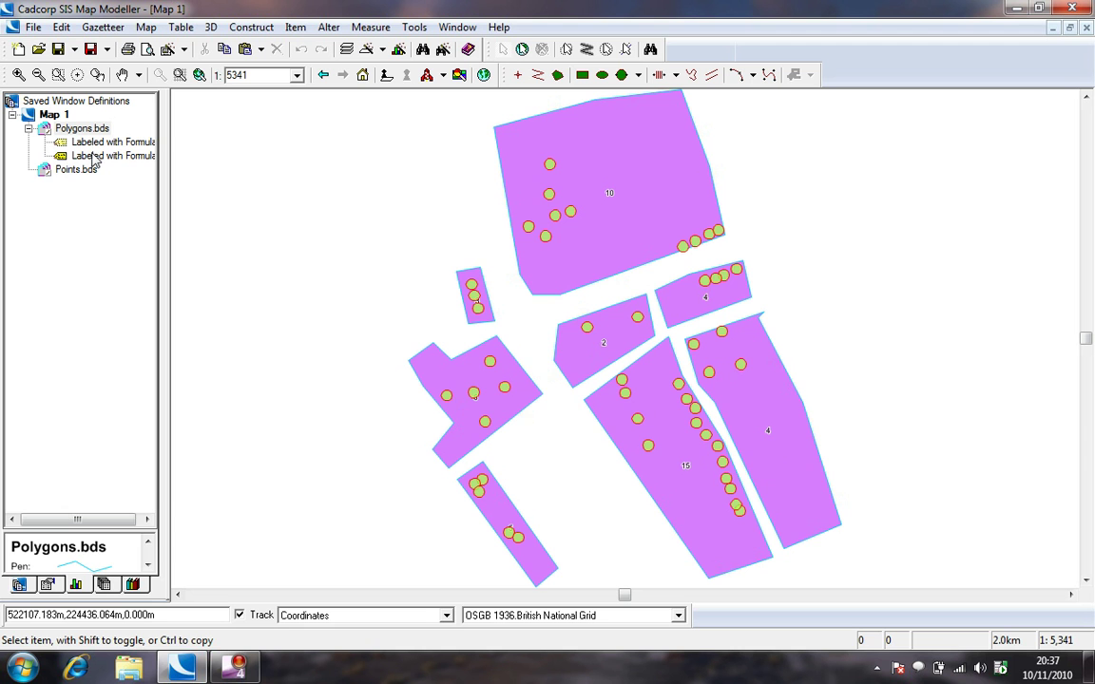
- Copy the CalcInterior formula from the point-count theme's properties, then cancel without changes
right_click(98, 160)
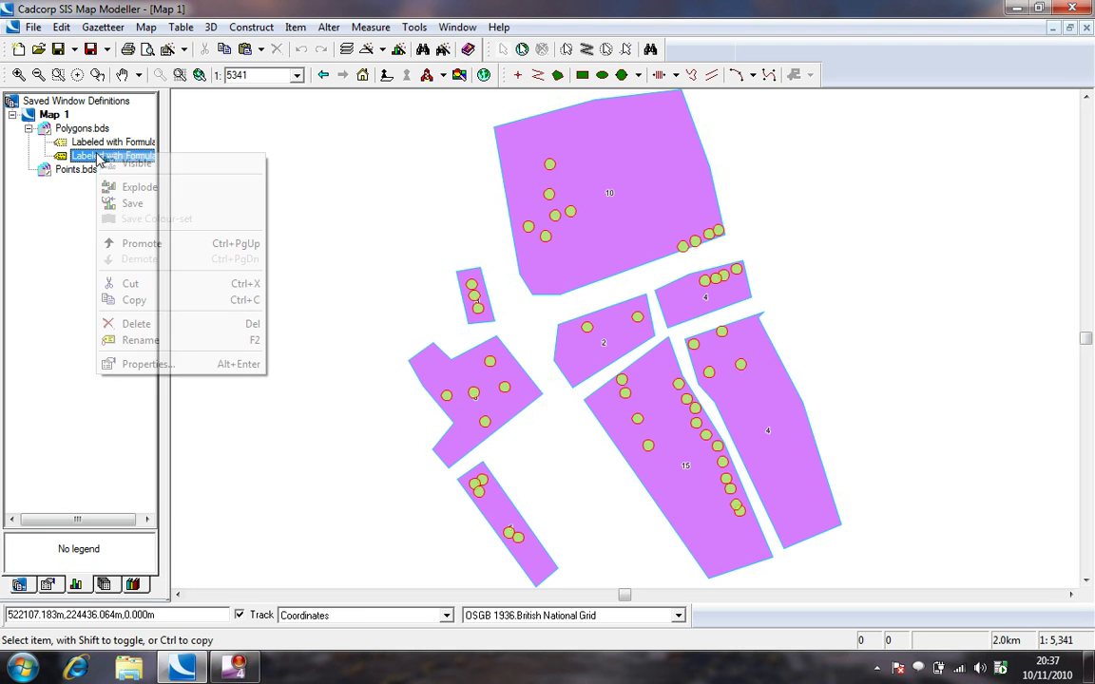
left_click(190, 365)
left_click(447, 457)
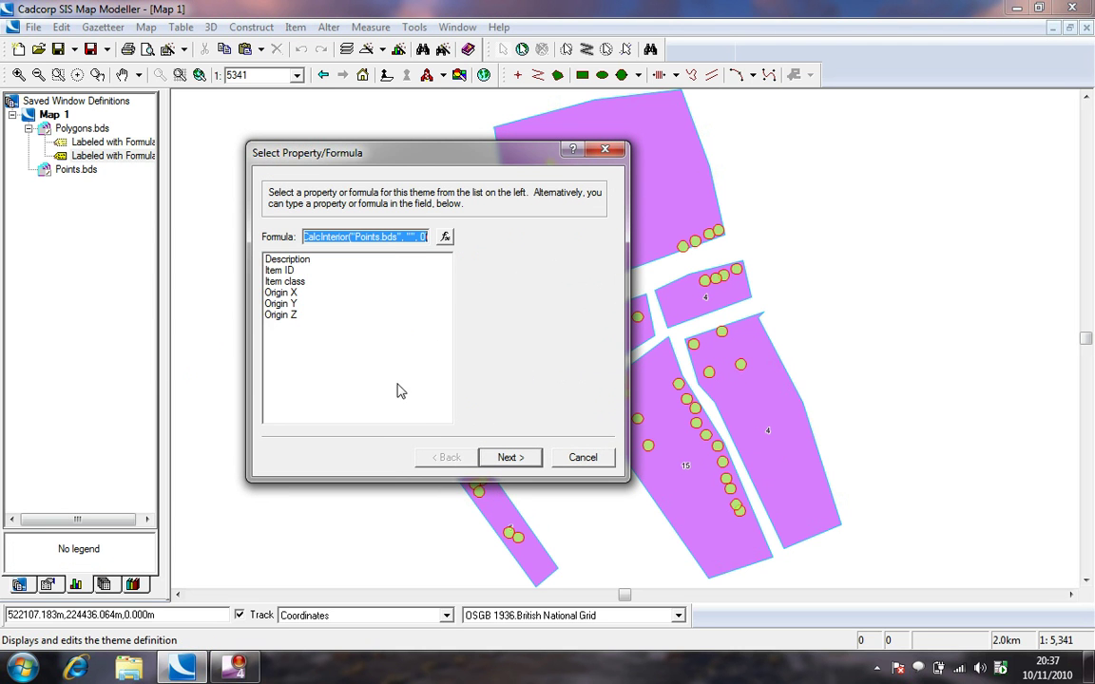
right_click(392, 240)
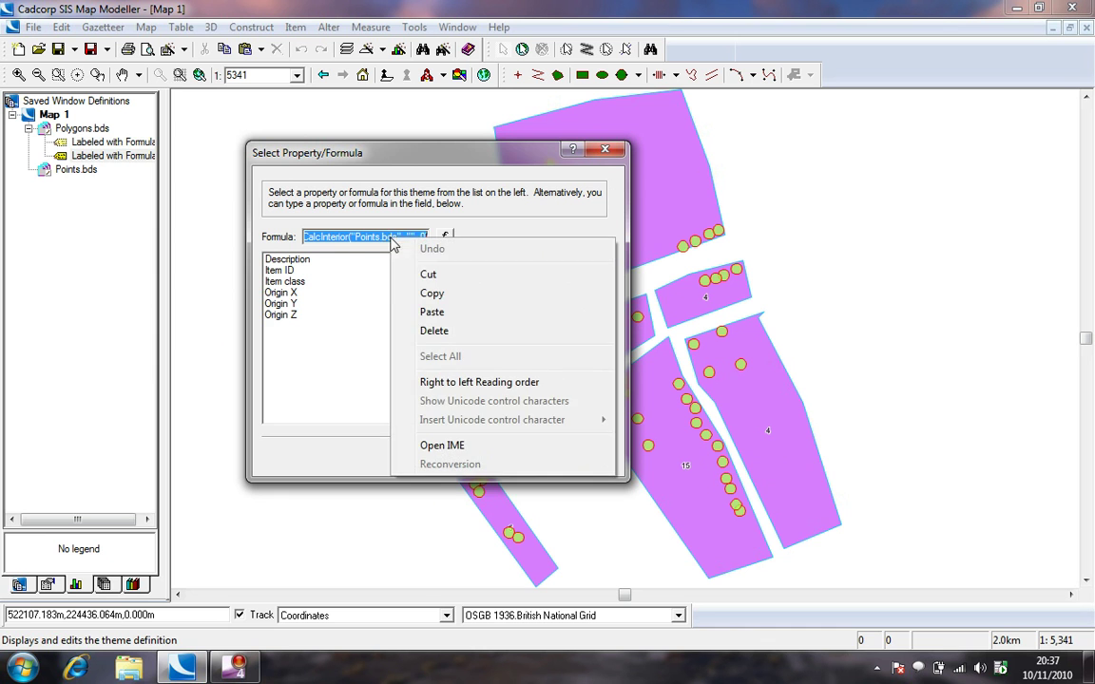
left_click(452, 294)
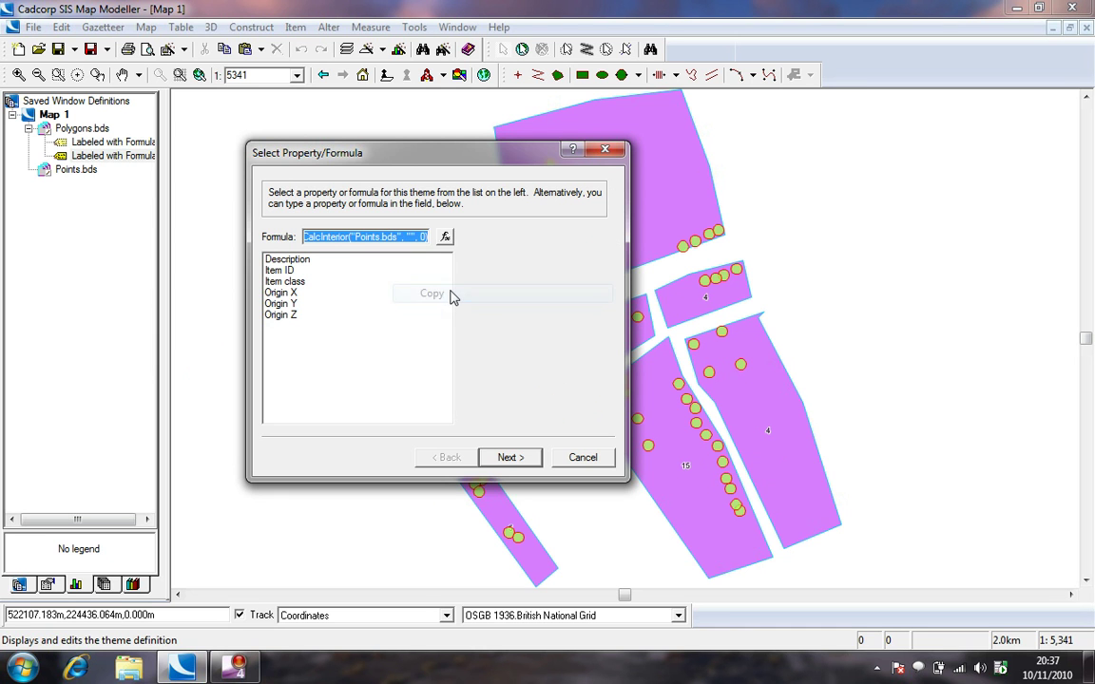
left_click(582, 457)
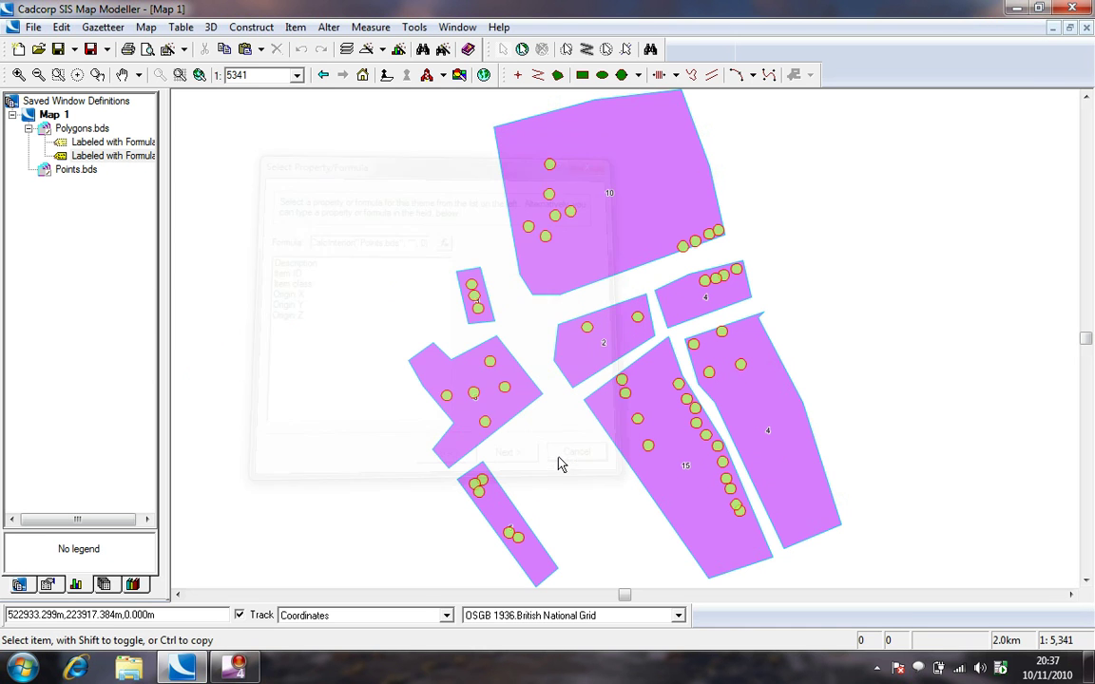
- Start a Ranges theme on the Polygons.bds overlay, advancing to its formula page
left_click(147, 31)
mouse_move(215, 54)
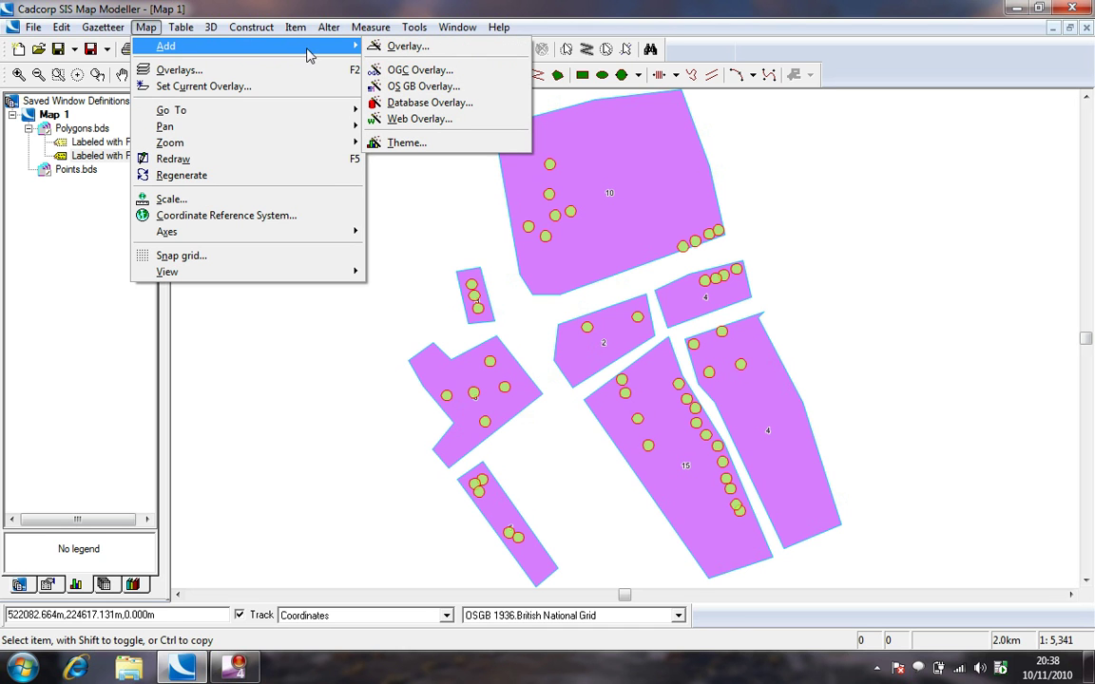
left_click(408, 143)
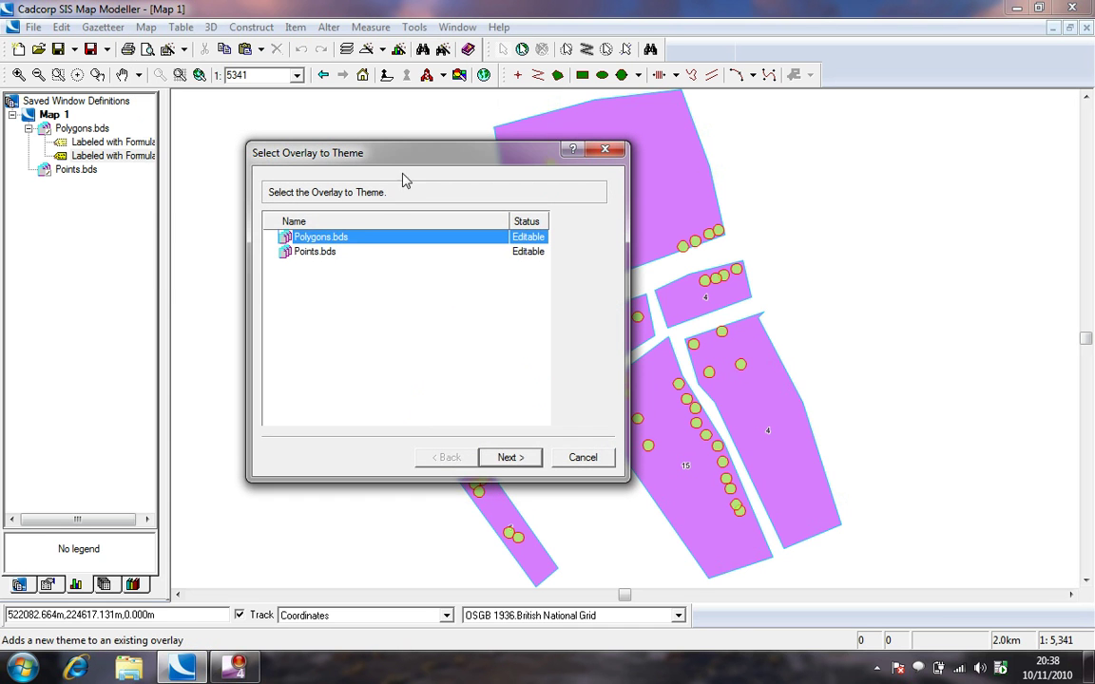
left_click(498, 460)
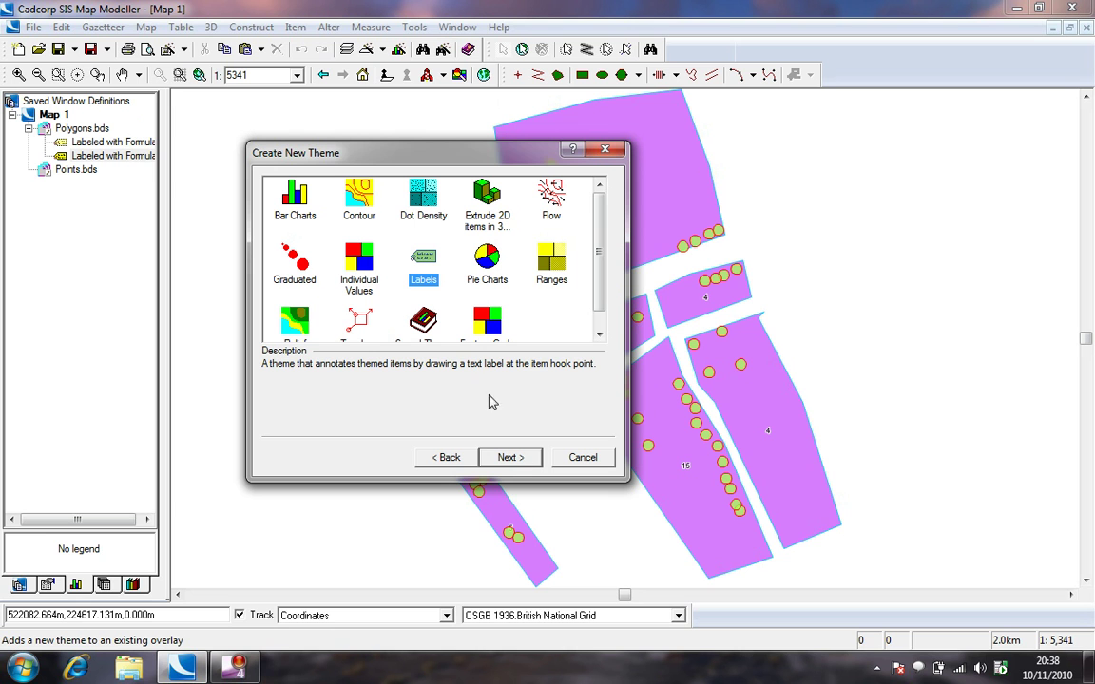
left_click(547, 259)
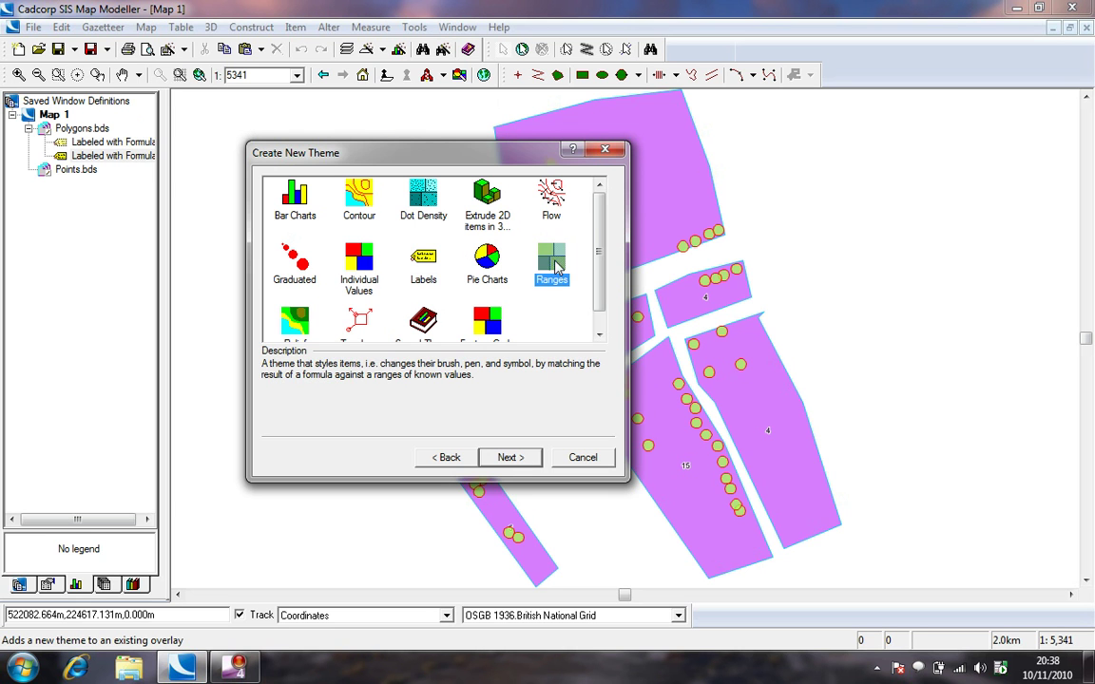
left_click(514, 457)
left_click(406, 236)
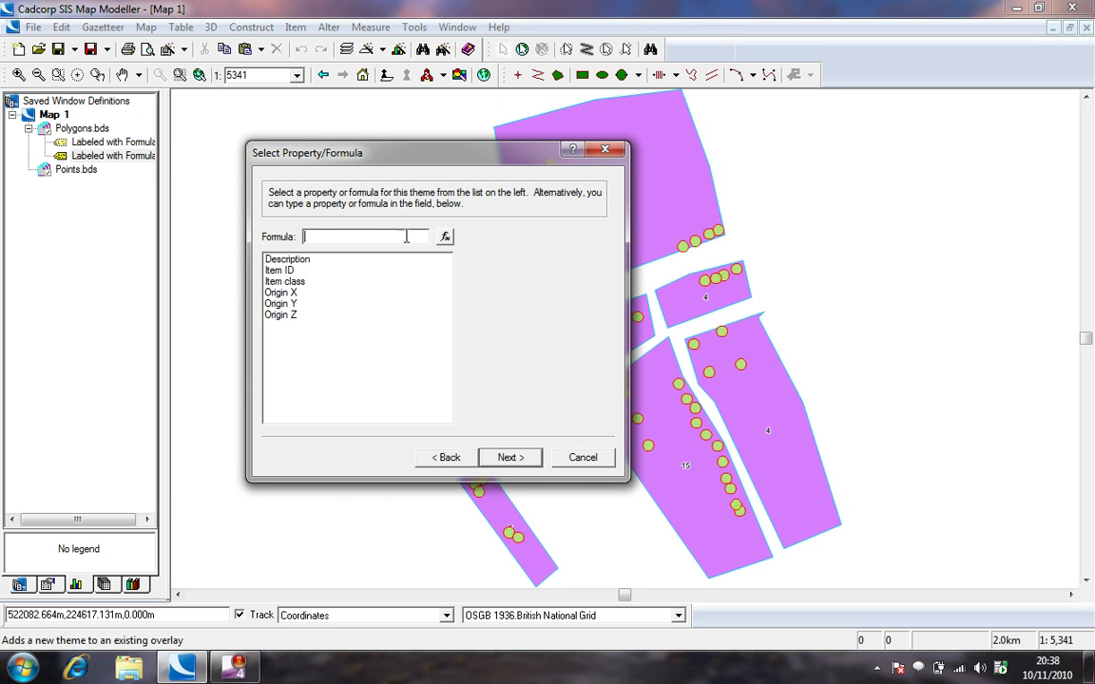